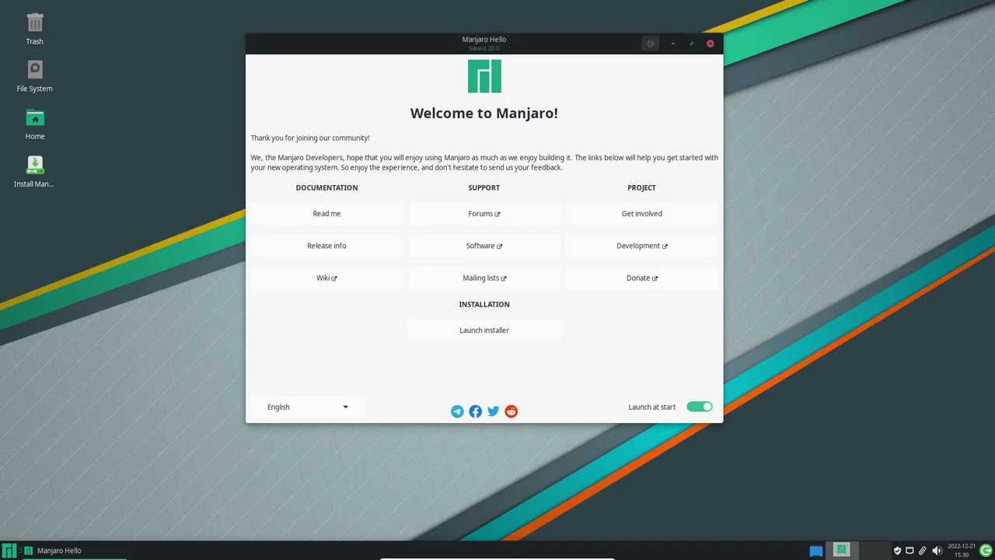
- View the version information of Manjaro Hello and dismiss the welcome window
{"action": "left_click", "coordinate": [650, 44]}
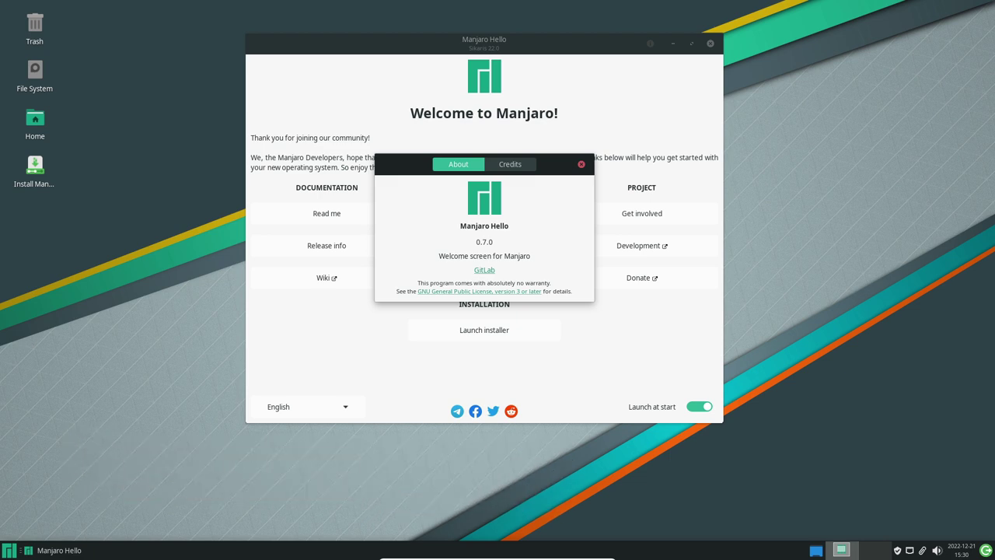
{"action": "left_click", "coordinate": [580, 164]}
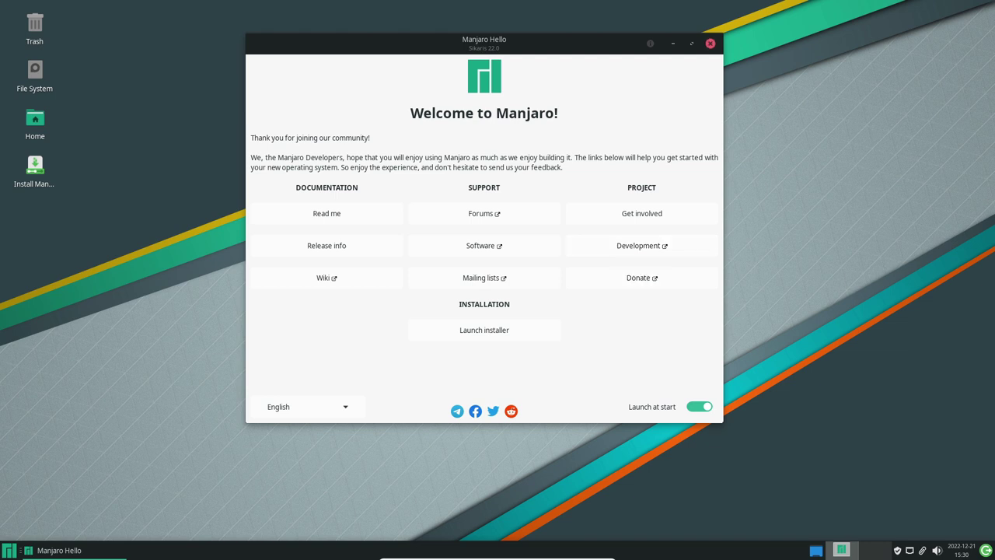
{"action": "left_click", "coordinate": [710, 43]}
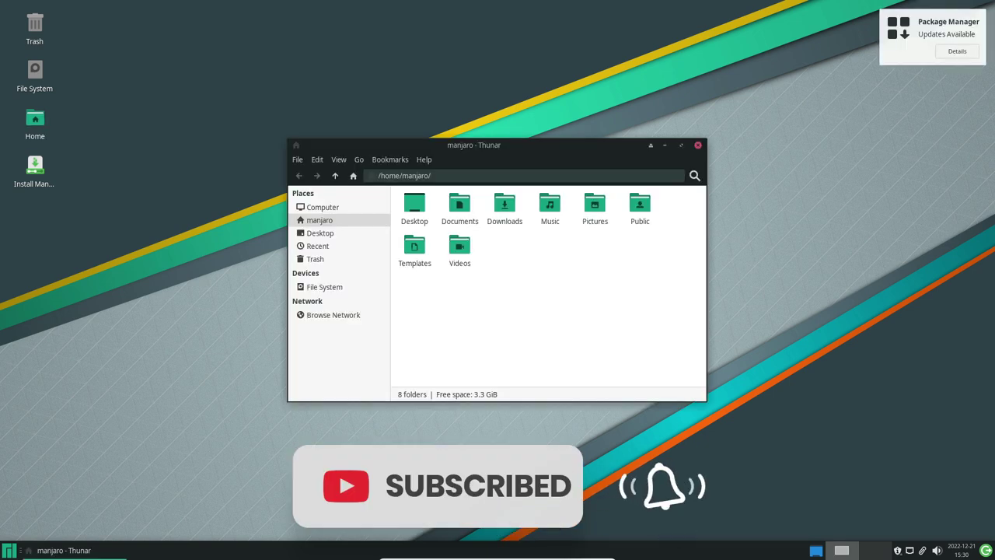
- Reposition and enlarge the home folder window, and increase the size of its folder icons
{"action": "left_click_drag", "start_coordinate": [474, 145], "coordinate": [432, 47]}
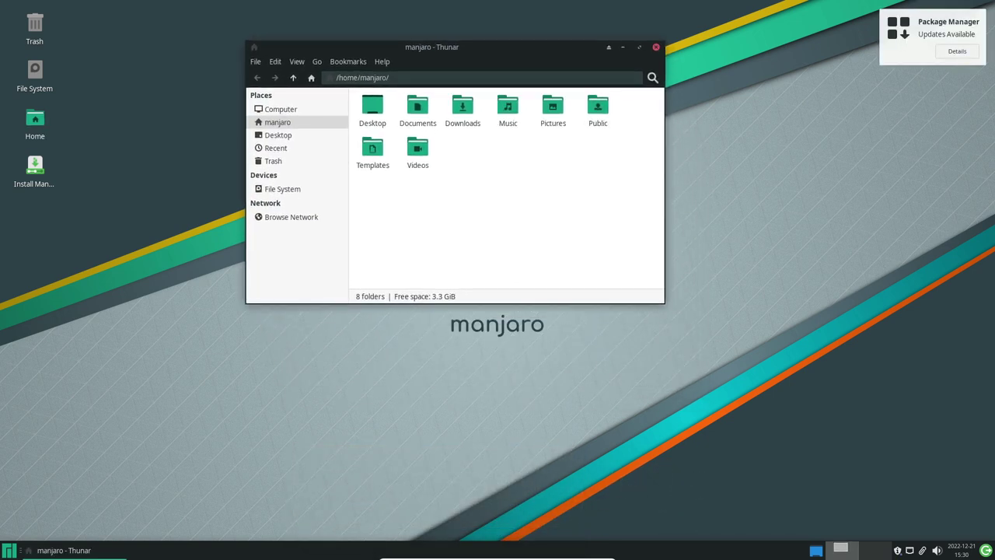
{"action": "left_click_drag", "start_coordinate": [665, 303], "coordinate": [774, 369]}
{"action": "scroll", "coordinate": [561, 221], "scroll_direction": "down", "scroll_amount": 1}
{"action": "scroll", "coordinate": [561, 220], "scroll_direction": "up", "scroll_amount": 3}
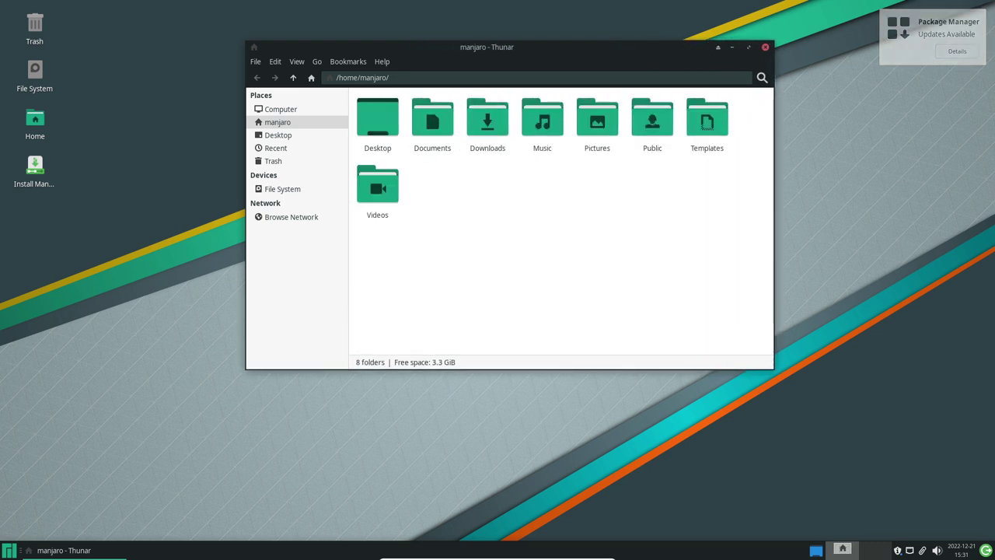
- Review the Thunar file manager's version, credits and license information, and close the file manager
{"action": "left_click", "coordinate": [381, 62]}
{"action": "key", "text": "Return"}
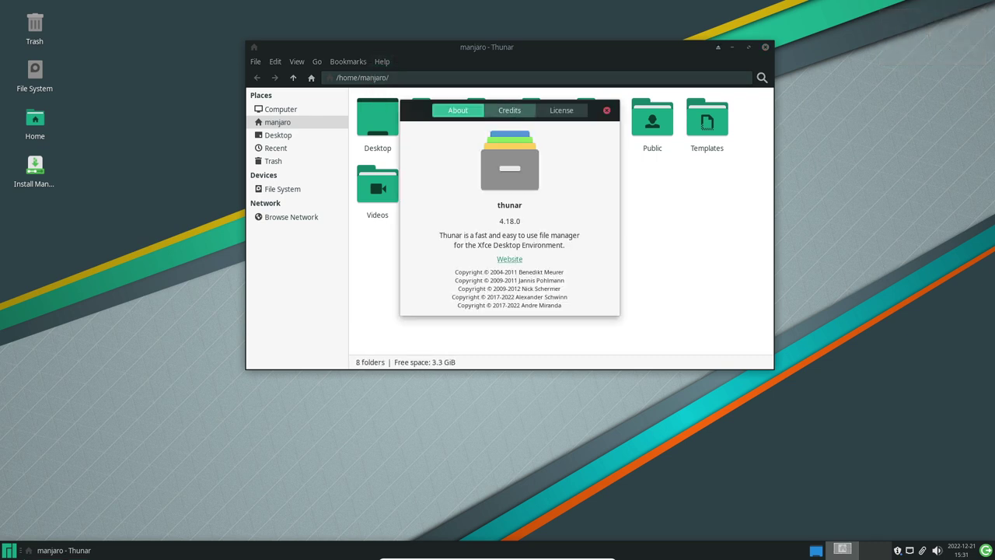
{"action": "left_click", "coordinate": [510, 110]}
{"action": "left_click", "coordinate": [562, 110]}
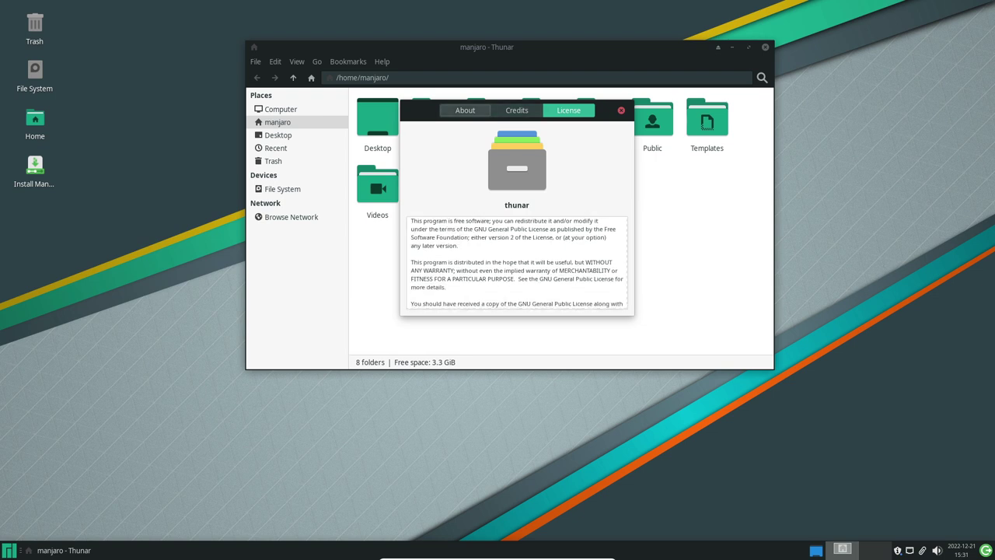
{"action": "left_click", "coordinate": [464, 111]}
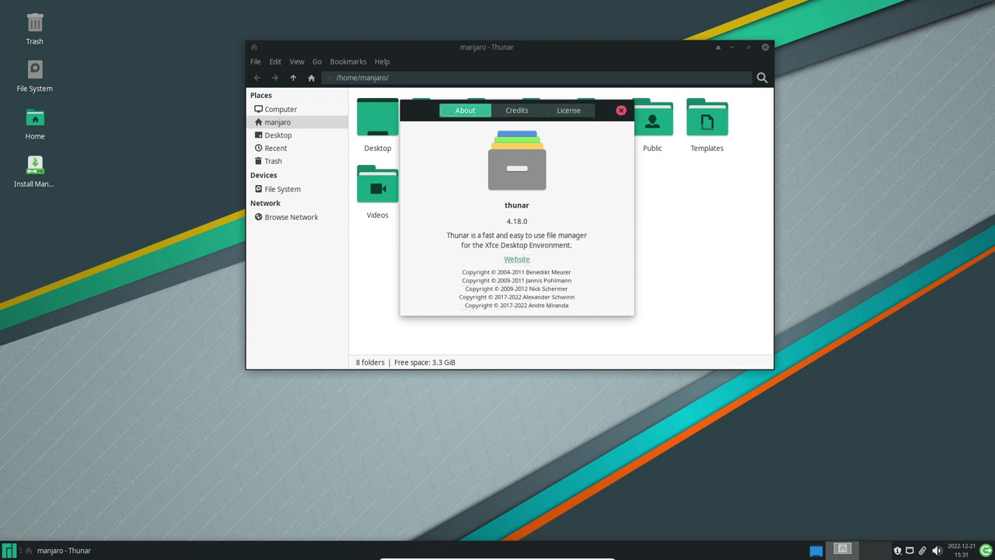
{"action": "left_click", "coordinate": [621, 110]}
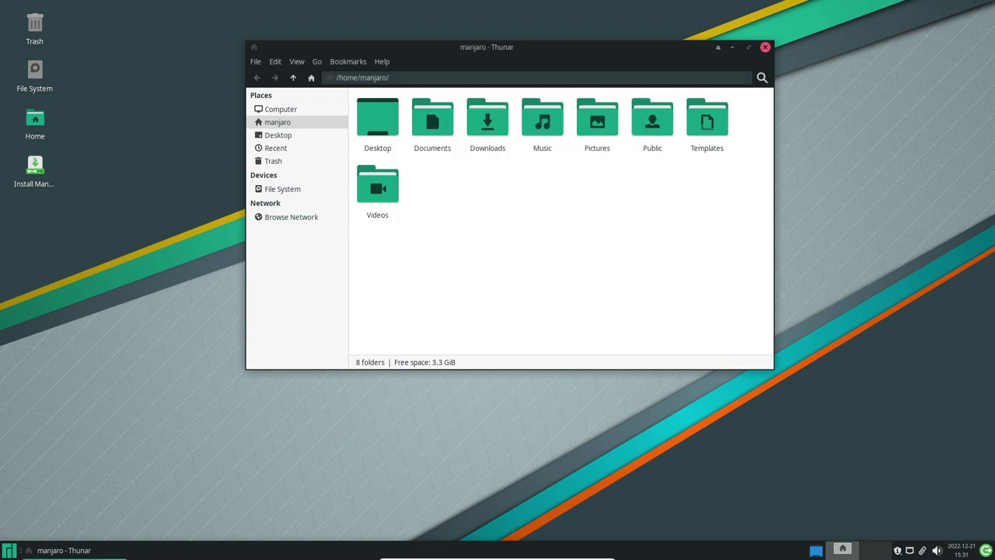
{"action": "left_click", "coordinate": [765, 46]}
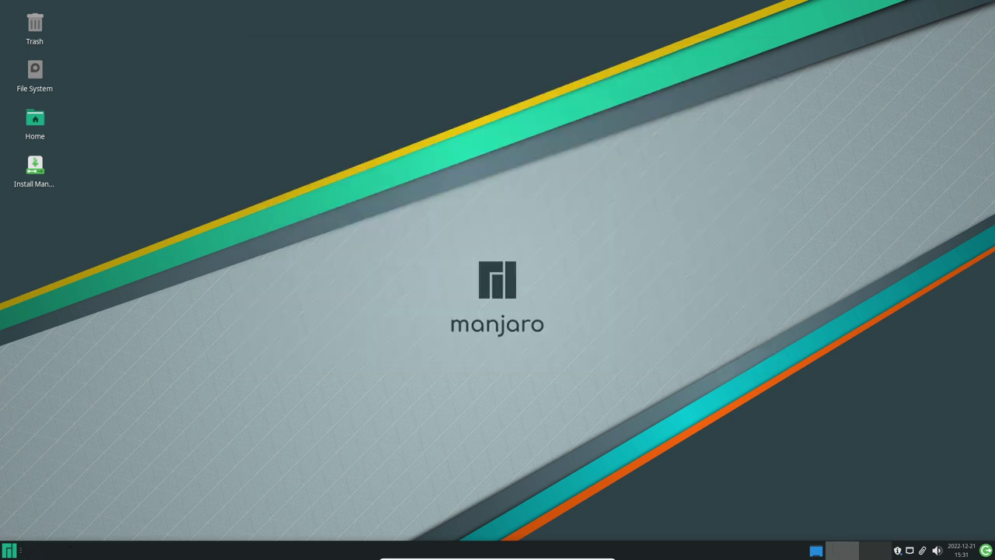
- Enlarge the applications menu and launch the Terminal Emulator from the favorites
{"action": "key", "text": "super"}
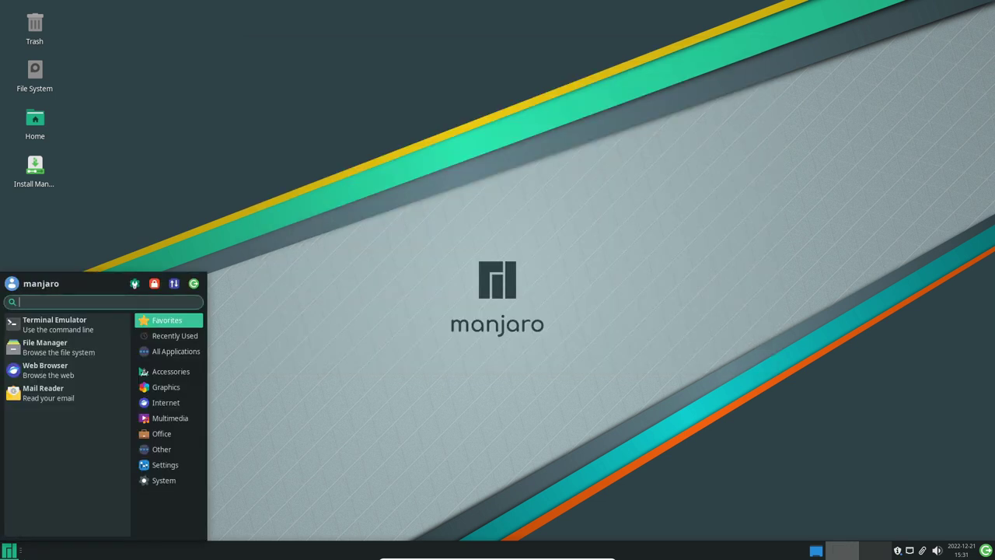
{"action": "left_click_drag", "start_coordinate": [207, 272], "coordinate": [400, 227]}
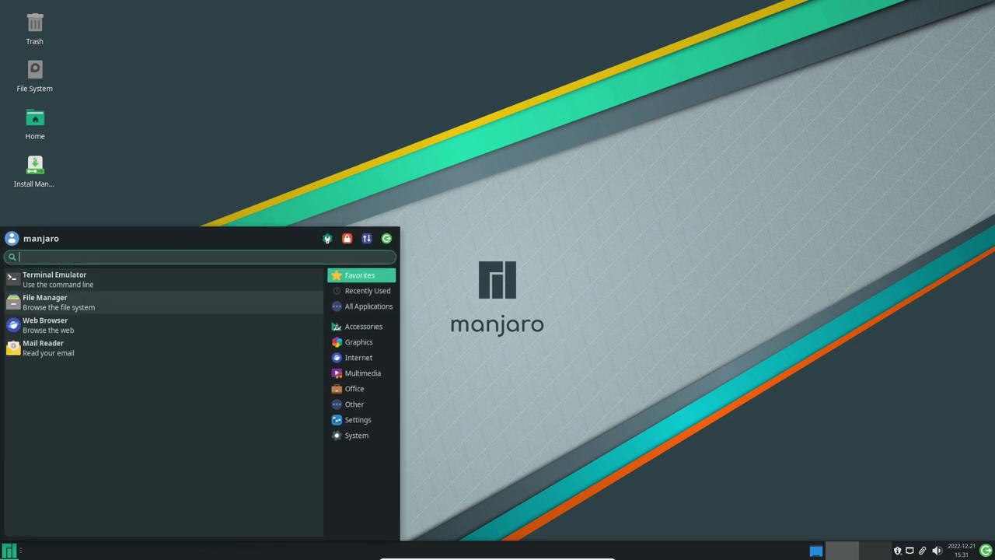
{"action": "left_click", "coordinate": [55, 278]}
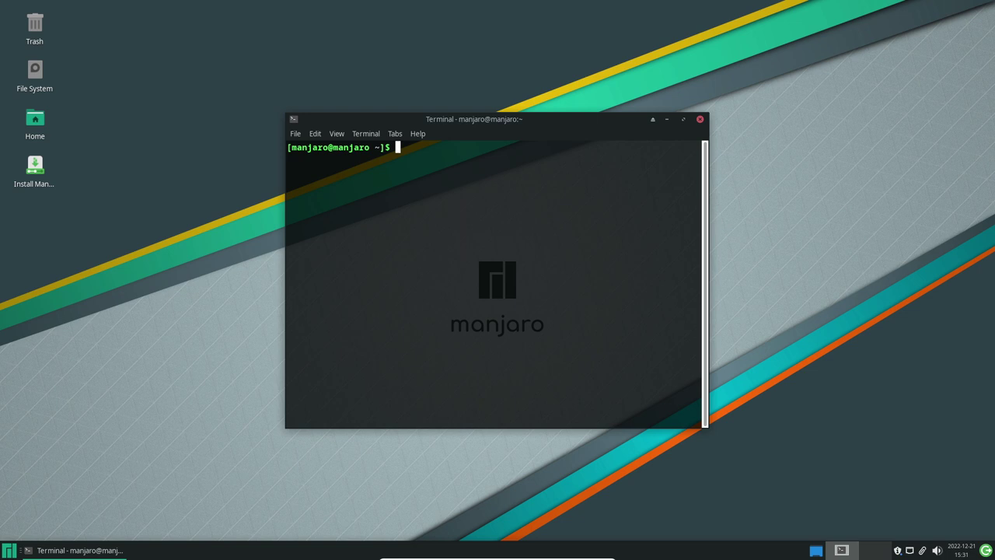
- View the terminal emulator's version information and close it again
{"action": "left_click", "coordinate": [418, 134]}
{"action": "left_click", "coordinate": [431, 165]}
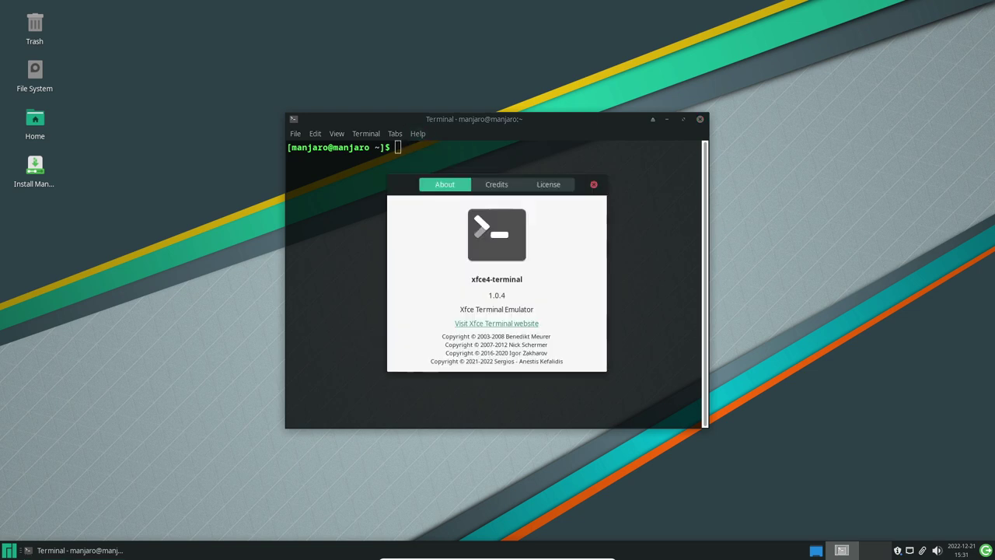
{"action": "left_click", "coordinate": [593, 184]}
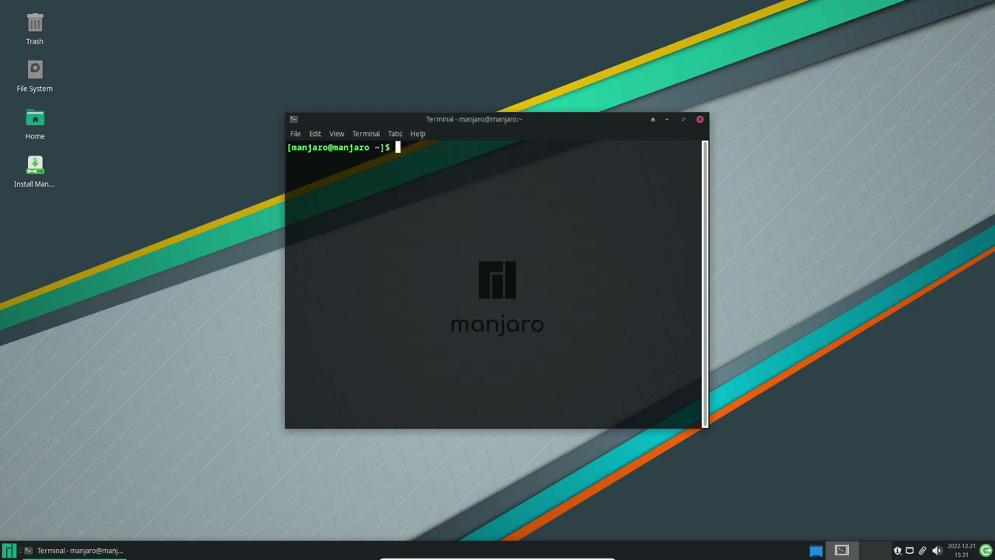
- Check the system and kernel release with uname -a and uname -r, and close the terminal
{"action": "type", "text": "uname -a"}
{"action": "key", "text": "Return"}
{"action": "type", "text": "uname -r"}
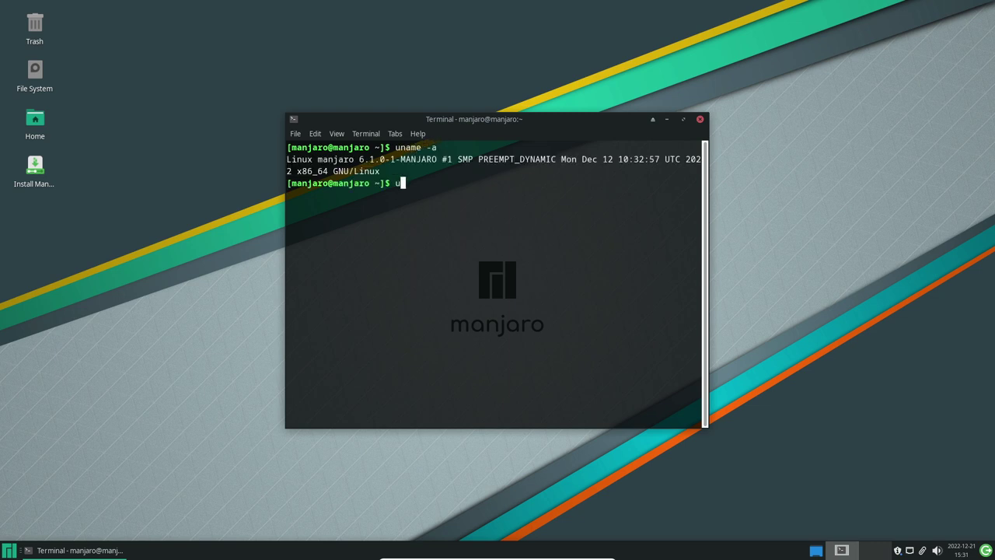
{"action": "key", "text": "Return"}
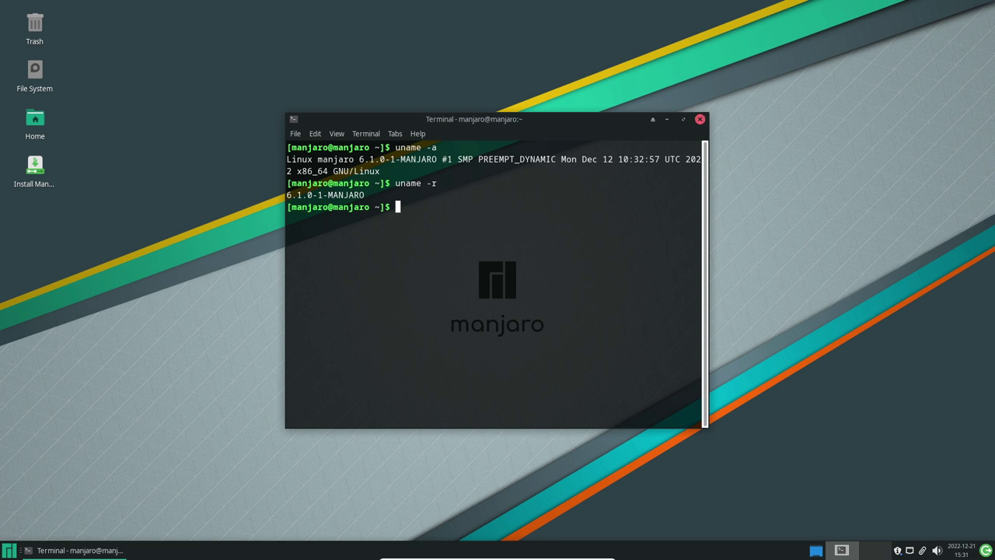
{"action": "left_click", "coordinate": [700, 119]}
- Open the system settings, reposition the window and set the appearance style to Adwaita-dark
{"action": "key", "text": "super"}
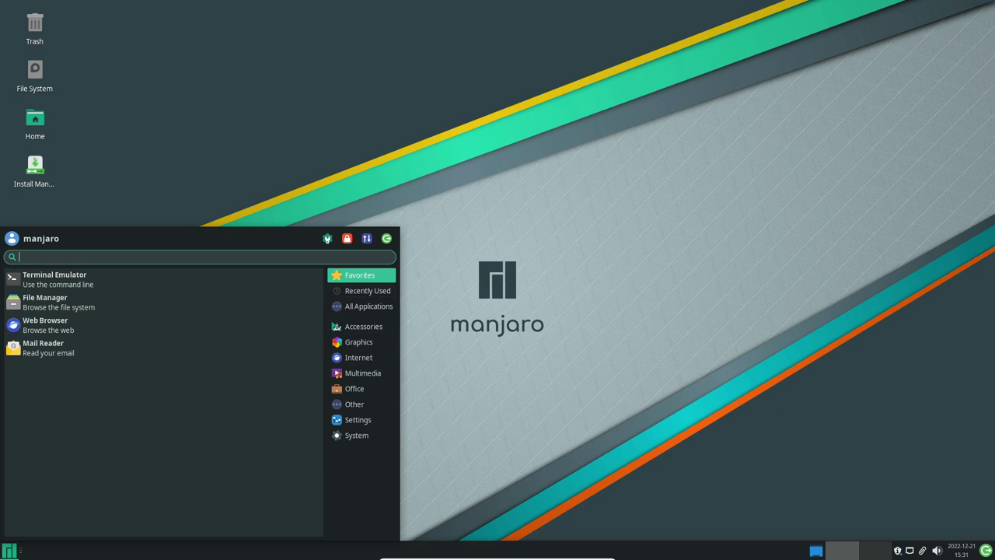
{"action": "left_click", "coordinate": [327, 238]}
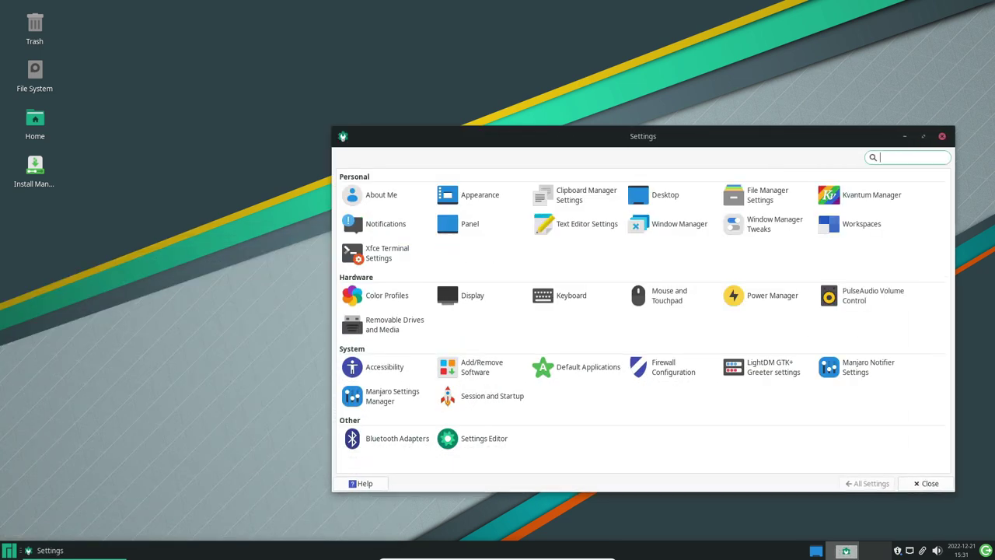
{"action": "left_click_drag", "start_coordinate": [660, 136], "coordinate": [494, 42]}
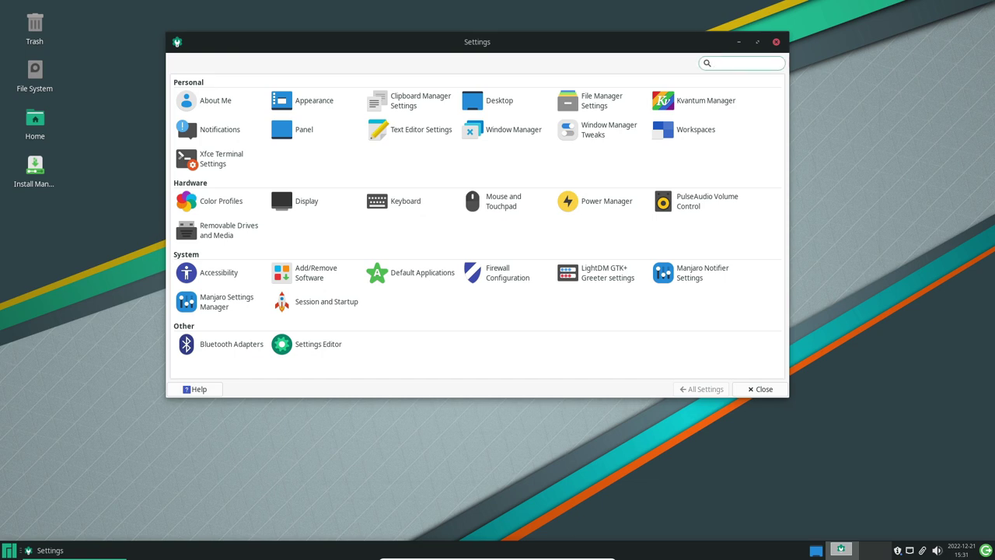
{"action": "left_click", "coordinate": [314, 100]}
{"action": "left_click", "coordinate": [226, 116]}
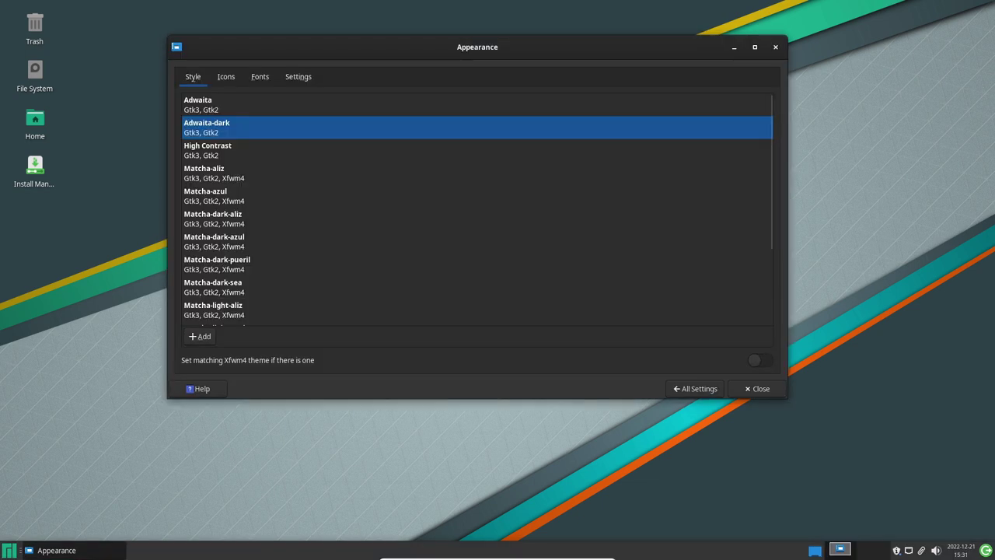
- Review the available icon themes and the menu, sound and scaling options in Appearance, and return to all settings
{"action": "left_click", "coordinate": [225, 77]}
{"action": "scroll", "coordinate": [477, 220], "scroll_direction": "up", "scroll_amount": 2}
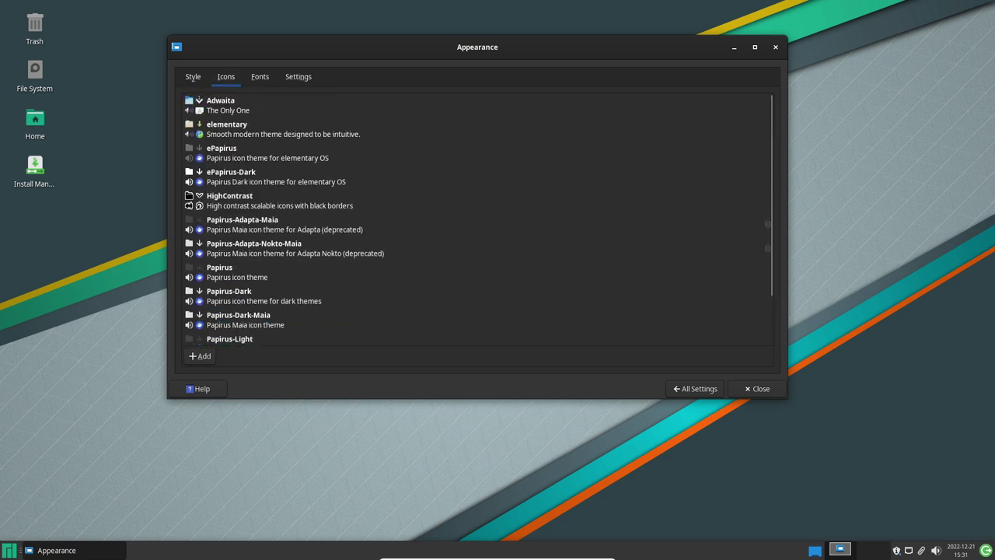
{"action": "scroll", "coordinate": [477, 220], "scroll_direction": "down", "scroll_amount": 3}
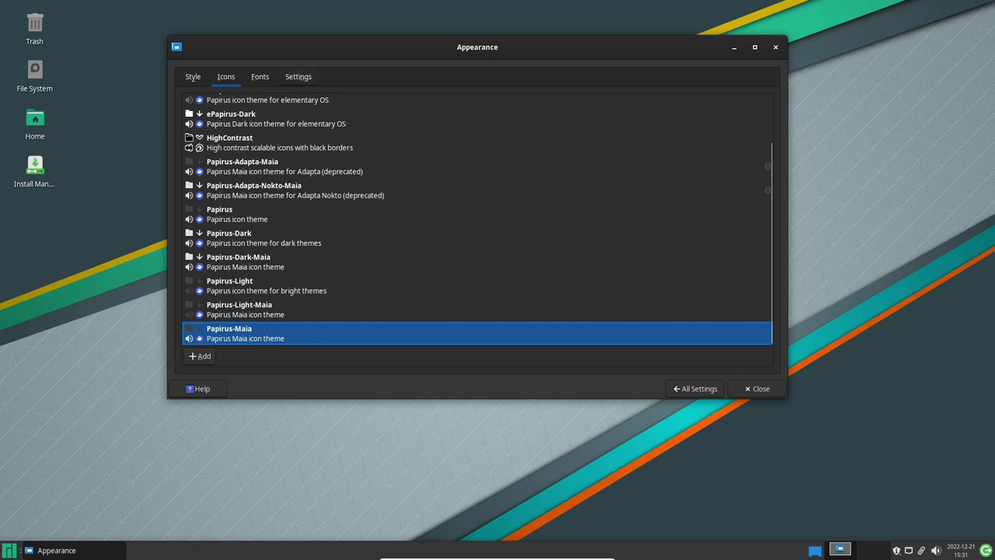
{"action": "left_click", "coordinate": [298, 76]}
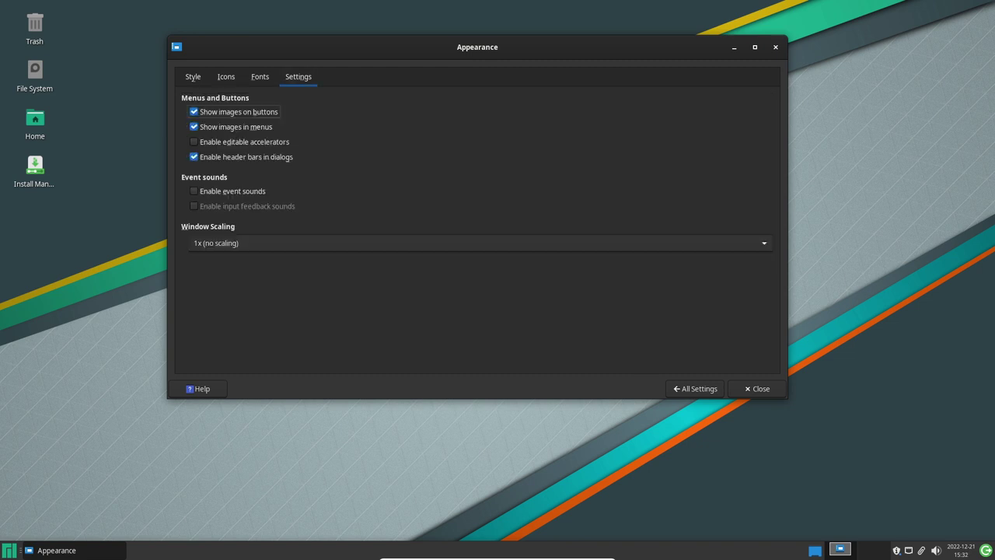
{"action": "left_click", "coordinate": [193, 77]}
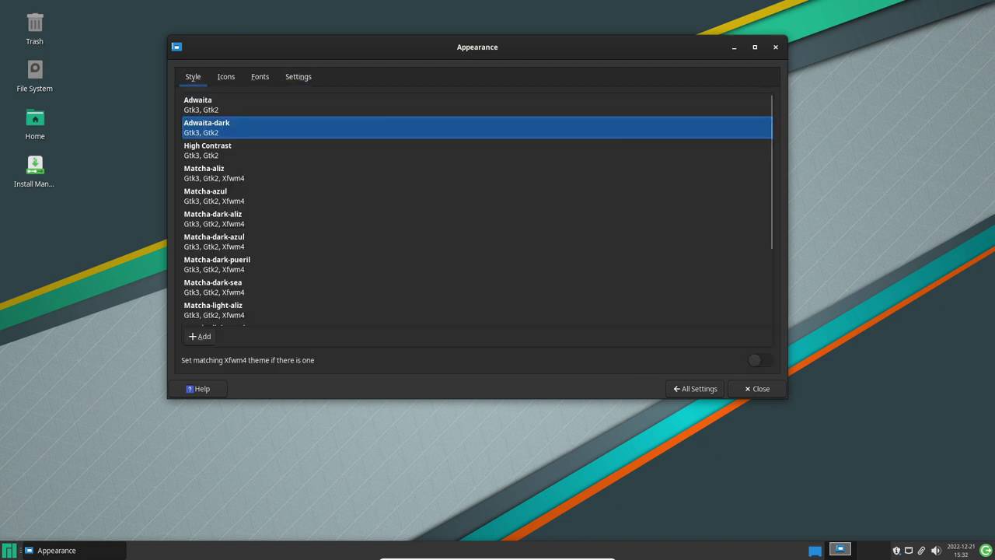
{"action": "key", "text": "alt+a"}
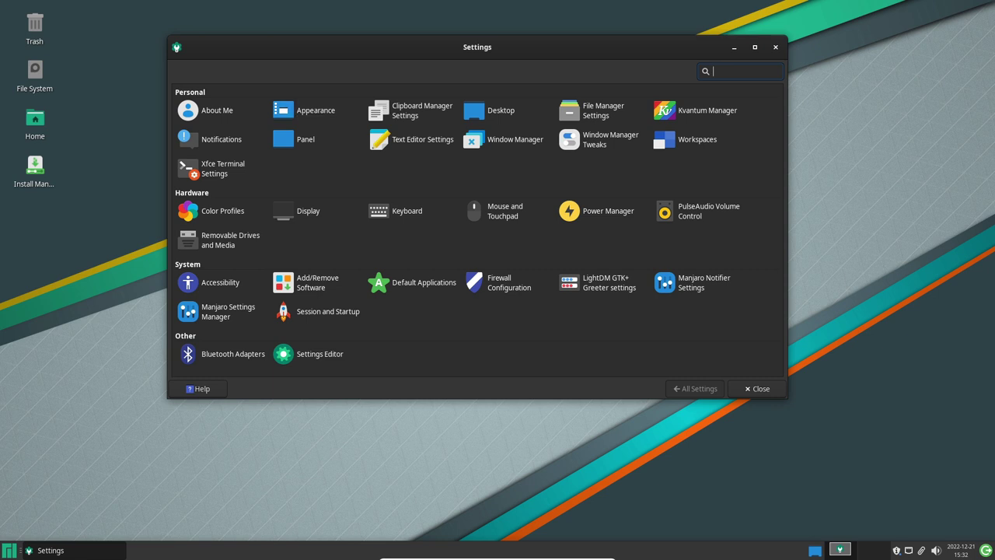
- Examine the Window Manager Tweaks from Cycling through Focus, Workspaces, Placement and Compositor, and return to all settings
{"action": "left_click", "coordinate": [610, 140]}
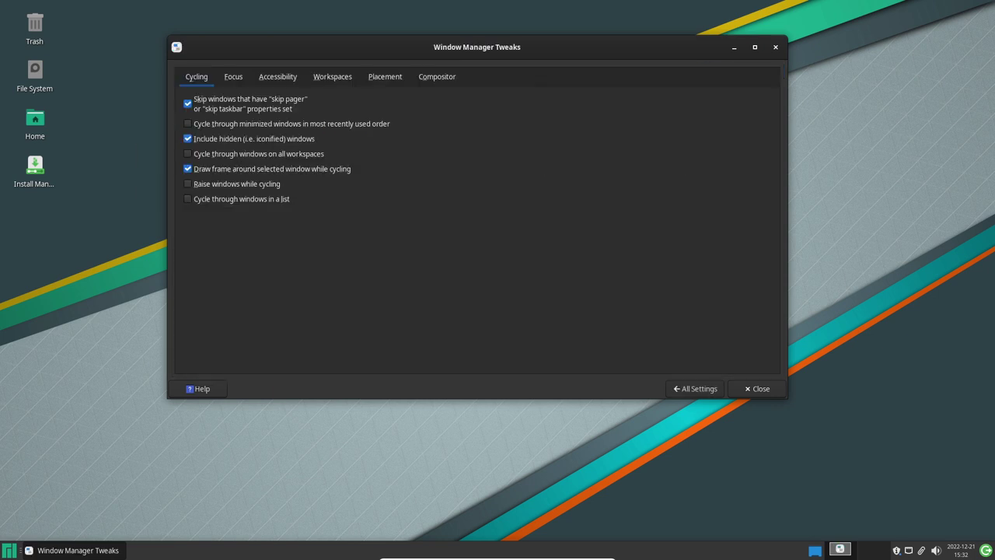
{"action": "left_click", "coordinate": [233, 77]}
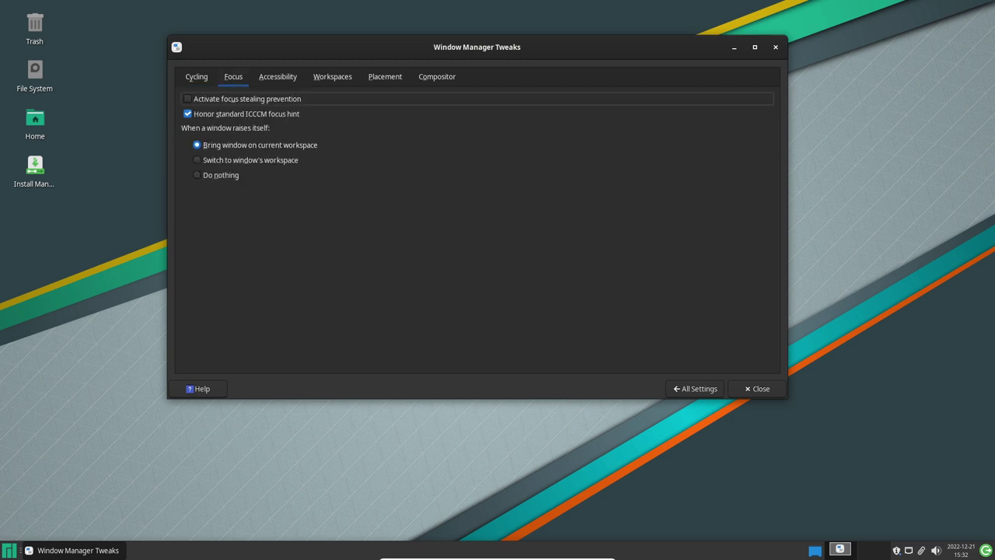
{"action": "key", "text": "ctrl+Page_Down"}
{"action": "key", "text": "ctrl+Page_Down"}
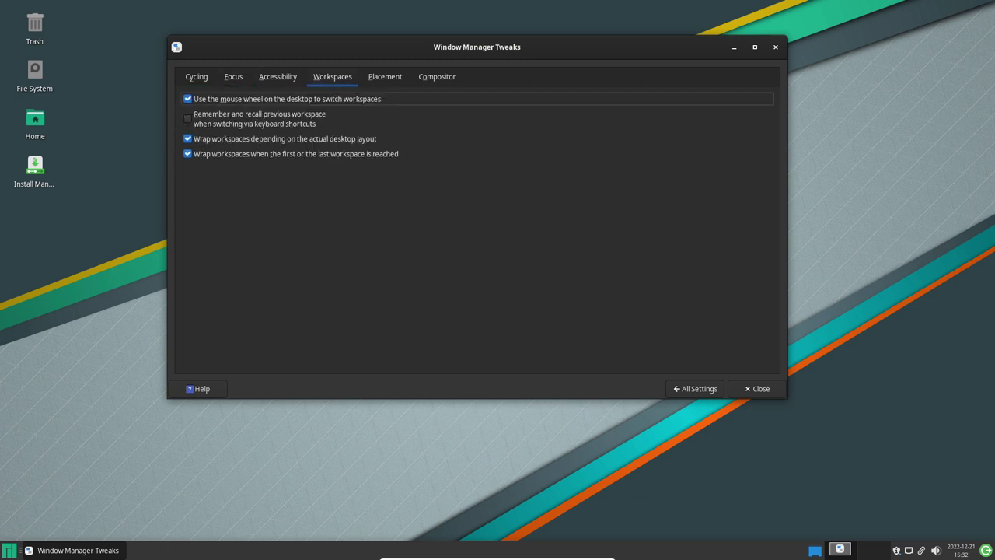
{"action": "key", "text": "ctrl+Page_Down"}
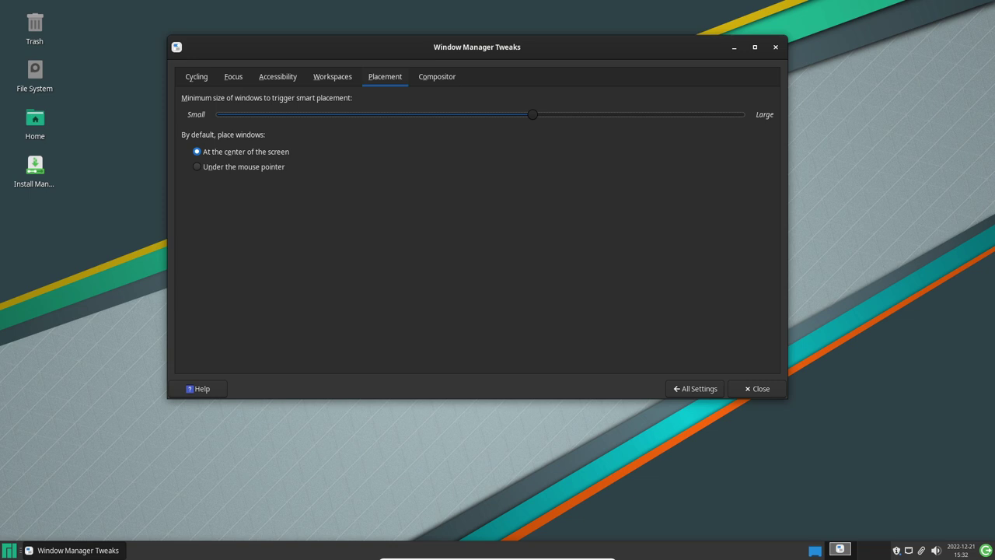
{"action": "key", "text": "ctrl+Page_Down"}
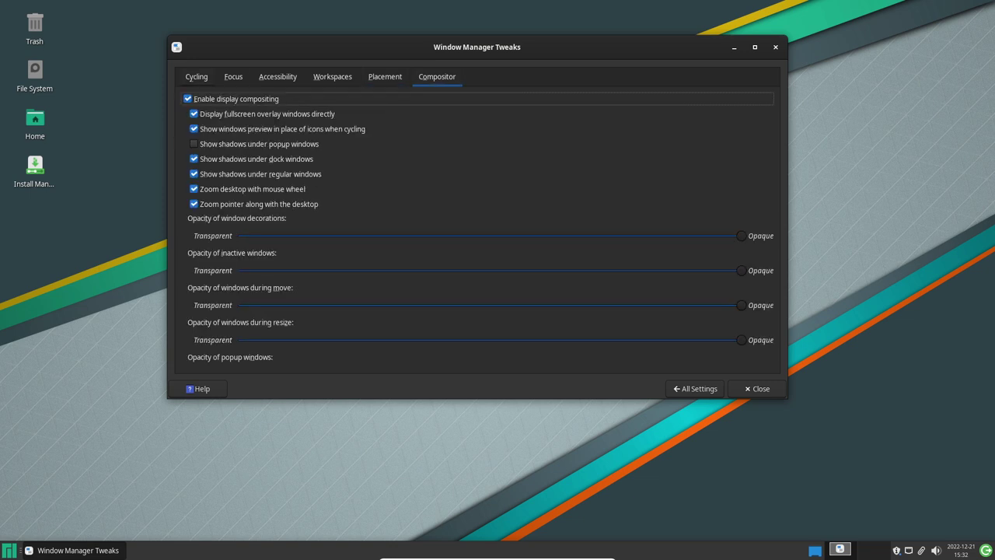
{"action": "key", "text": "ctrl+Page_Down"}
{"action": "left_click", "coordinate": [695, 388]}
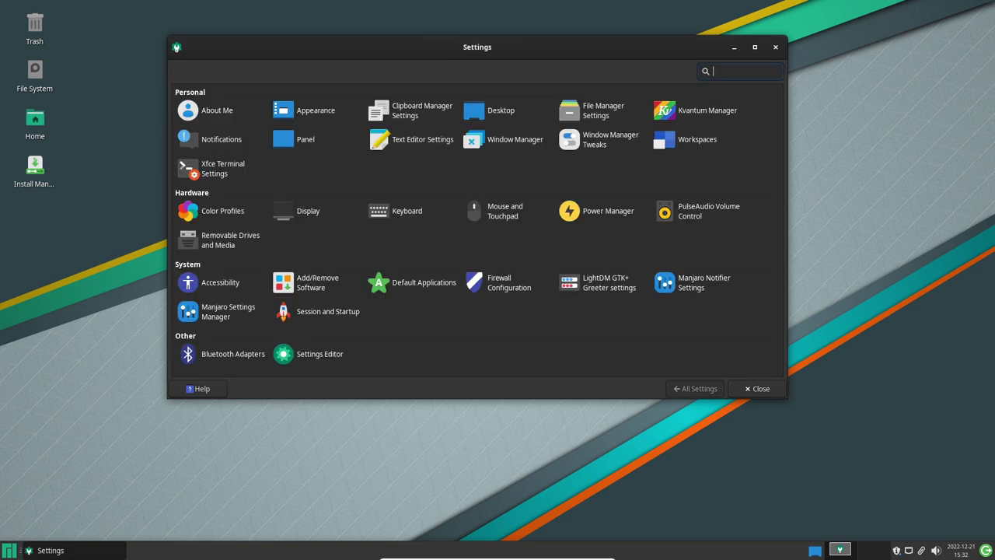
- Open Add/Remove Software, reposition and enlarge its window, and list the installed packages
{"action": "left_click", "coordinate": [317, 282]}
{"action": "key", "text": "Return"}
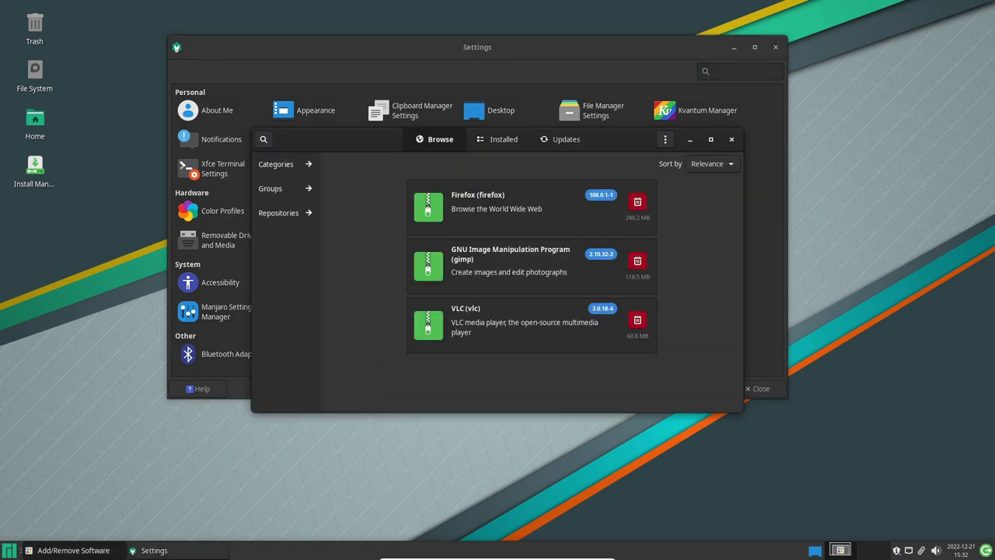
{"action": "left_click_drag", "start_coordinate": [350, 139], "coordinate": [310, 91]}
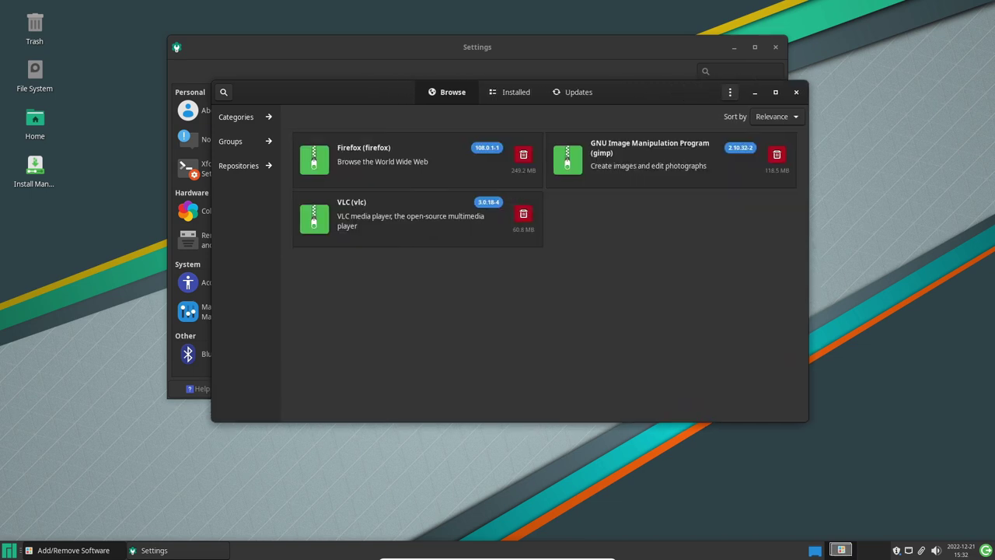
{"action": "left_click", "coordinate": [510, 91]}
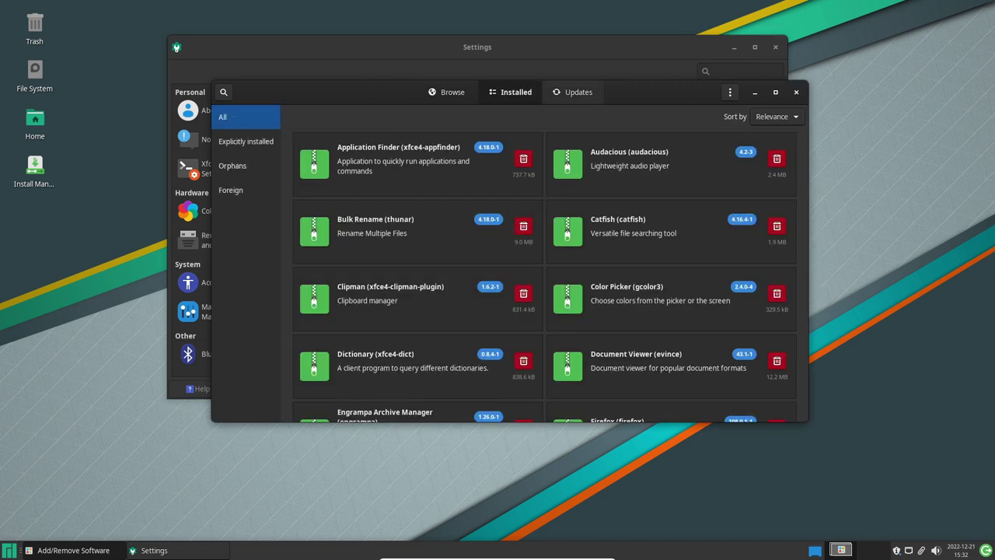
- Review the available updates, the browse catalogue and the package manager's About information, and close Add/Remove Software
{"action": "left_click", "coordinate": [573, 91]}
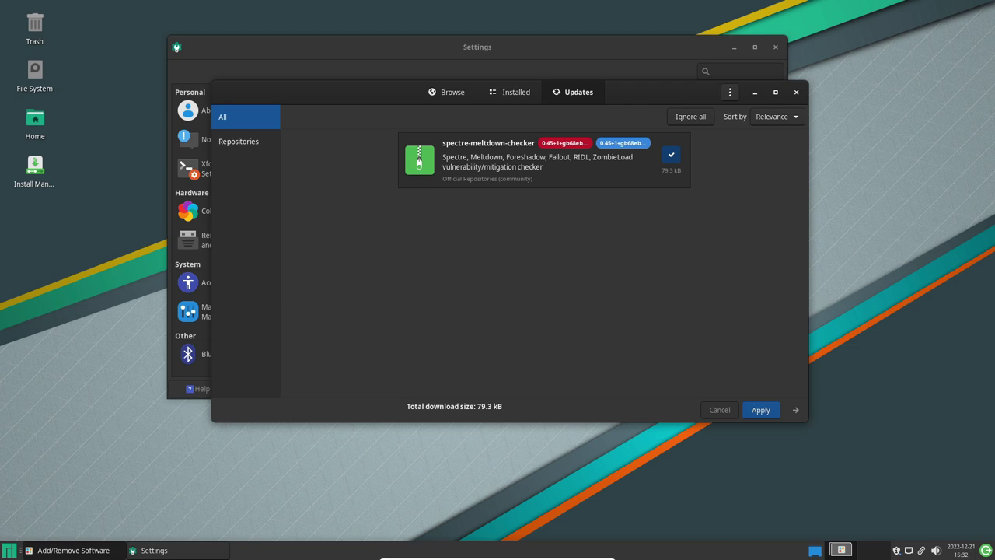
{"action": "left_click", "coordinate": [447, 92]}
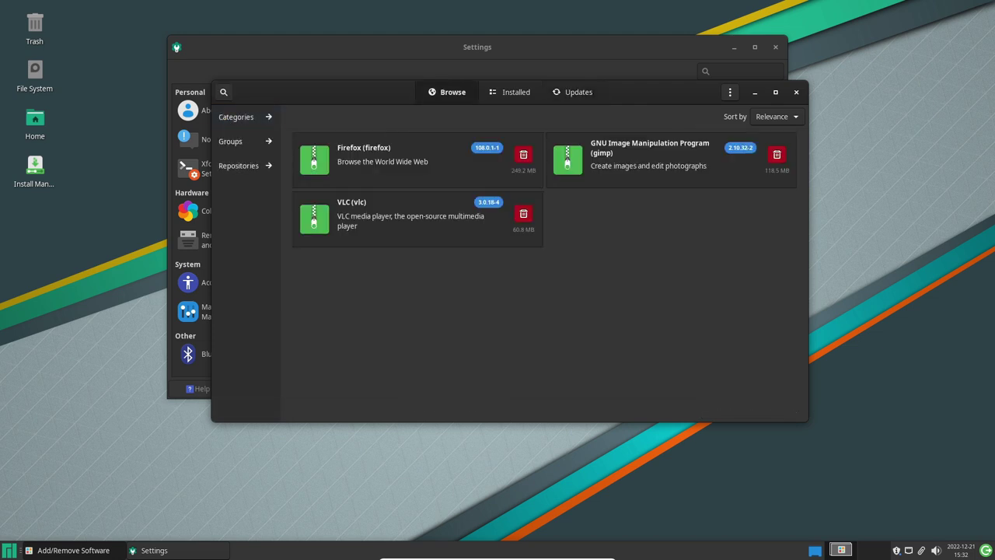
{"action": "left_click", "coordinate": [730, 92]}
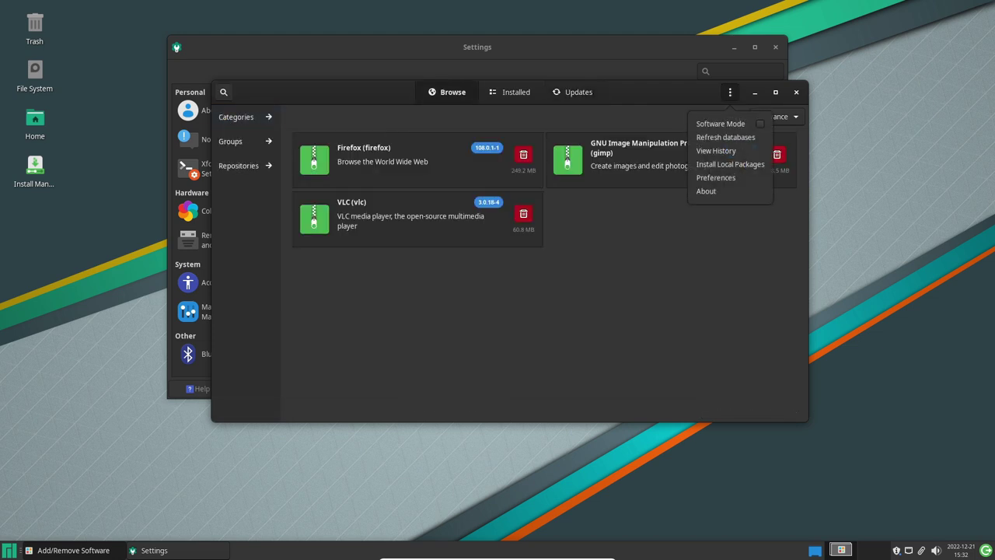
{"action": "left_click", "coordinate": [706, 191]}
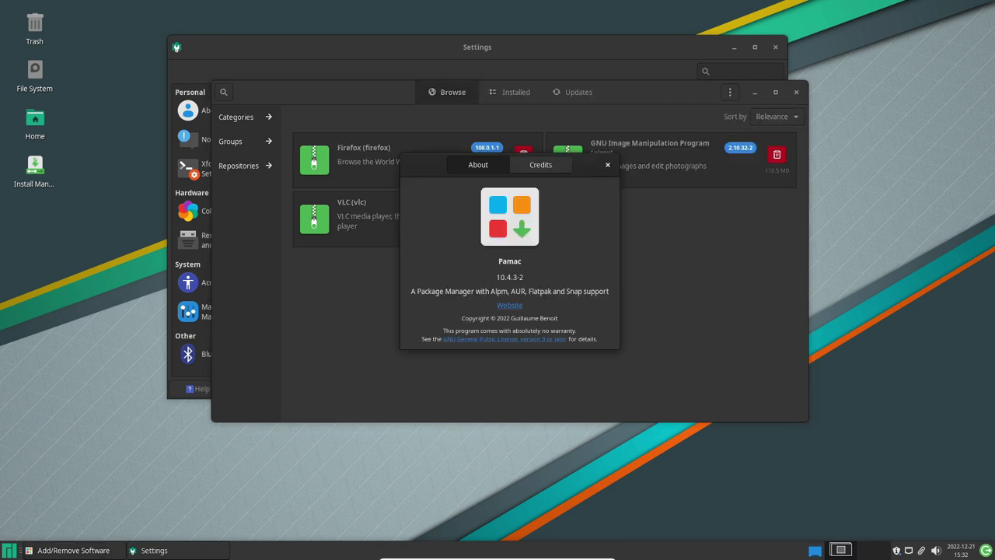
{"action": "left_click", "coordinate": [608, 164]}
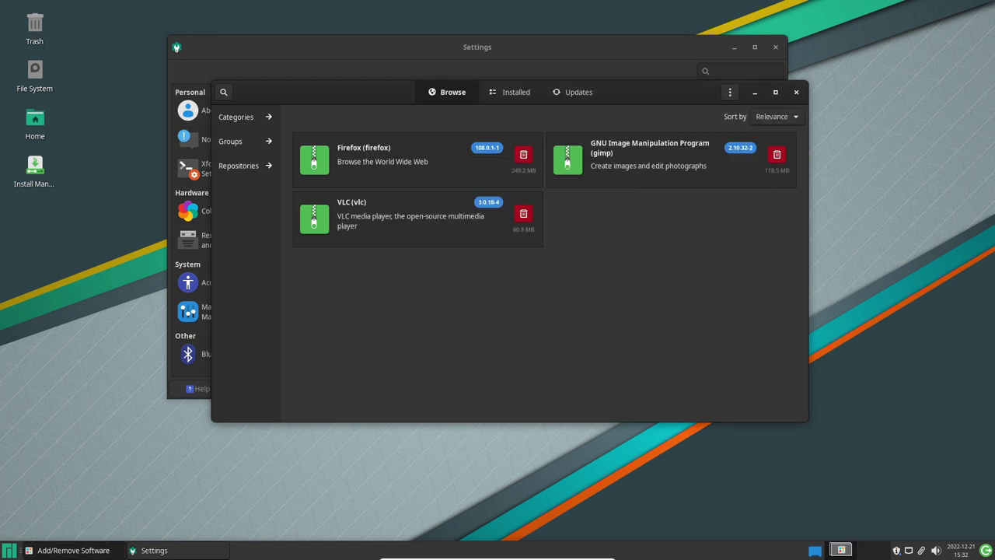
{"action": "left_click", "coordinate": [796, 92]}
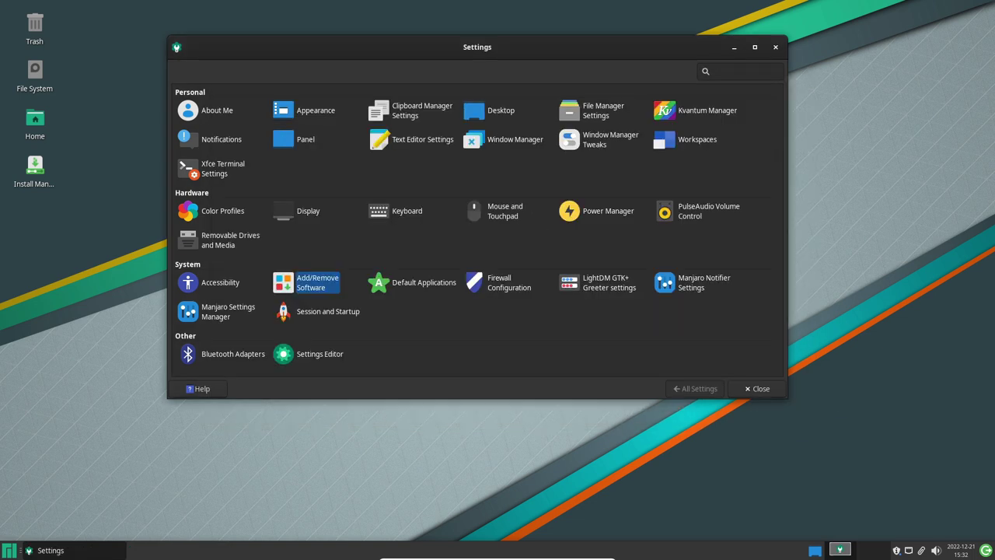
- Examine the device, behavior and cursor theme options in Mouse and Touchpad, and return to all settings
{"action": "left_click", "coordinate": [505, 211]}
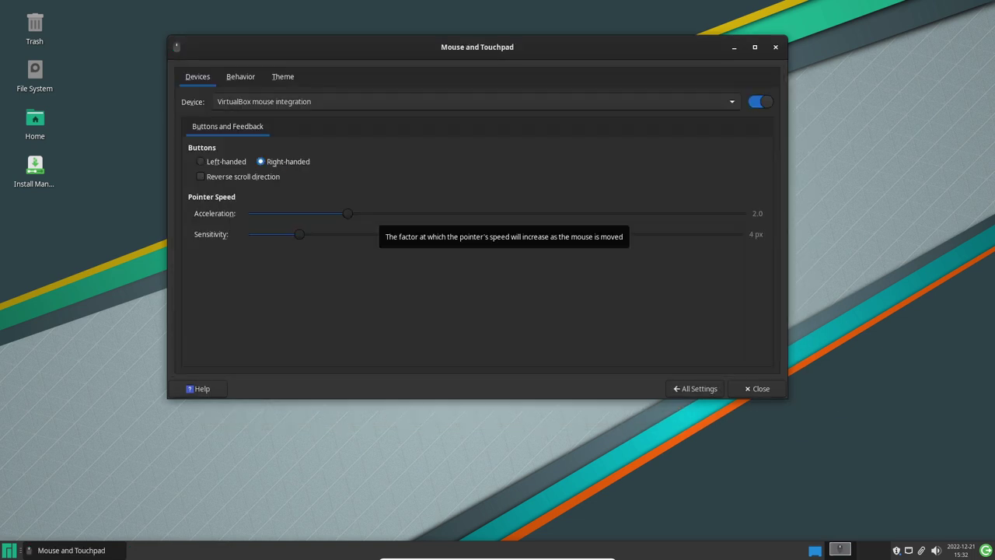
{"action": "left_click", "coordinate": [240, 77]}
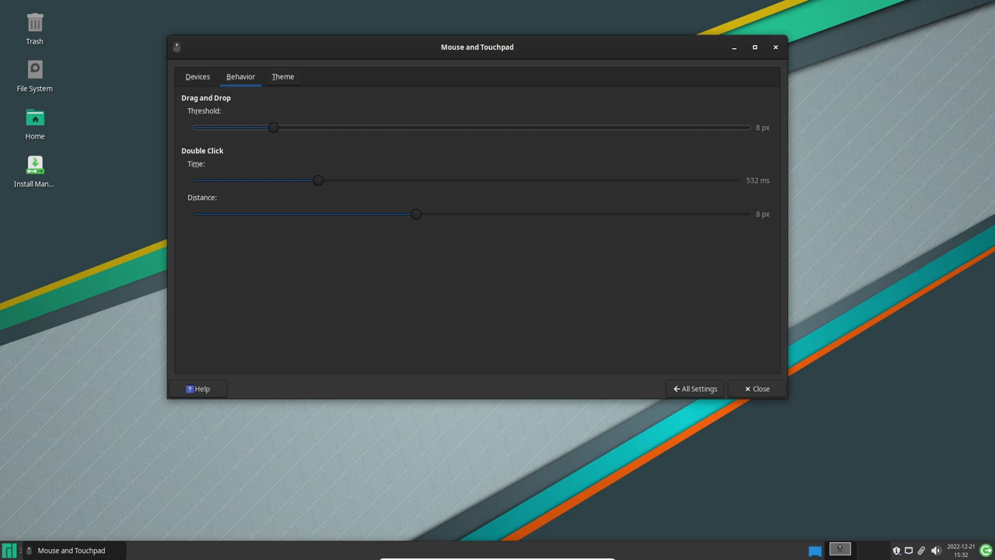
{"action": "key", "text": "alt+t"}
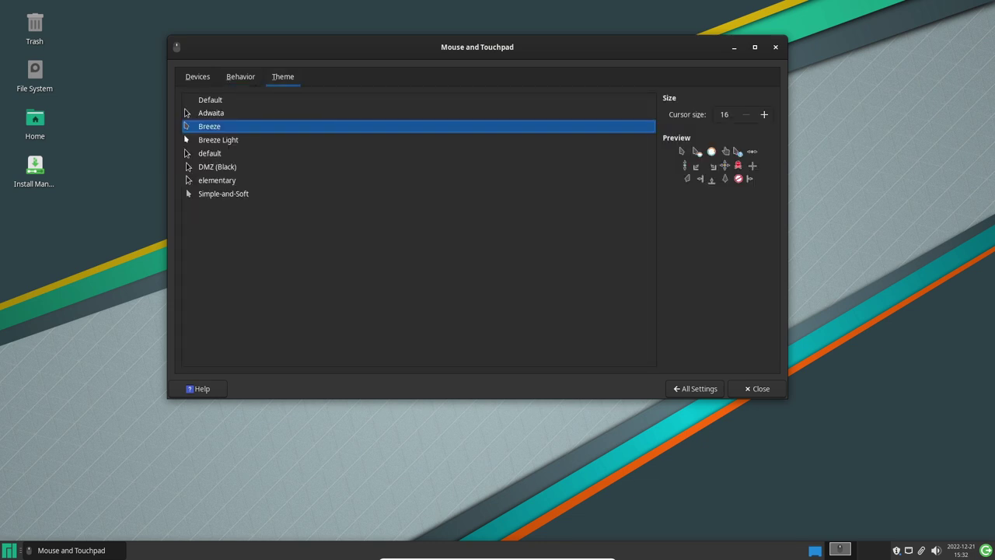
{"action": "key", "text": "alt+d"}
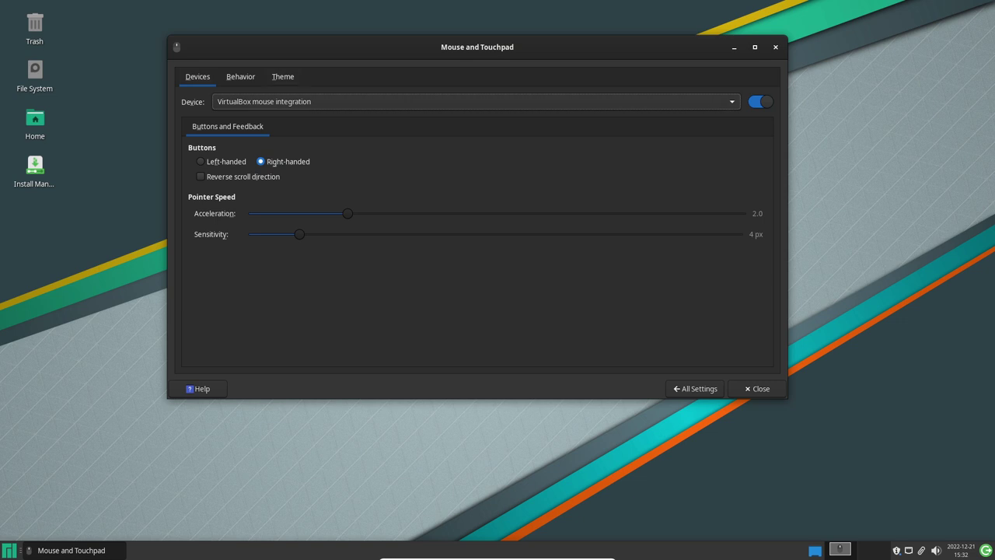
{"action": "key", "text": "alt+a"}
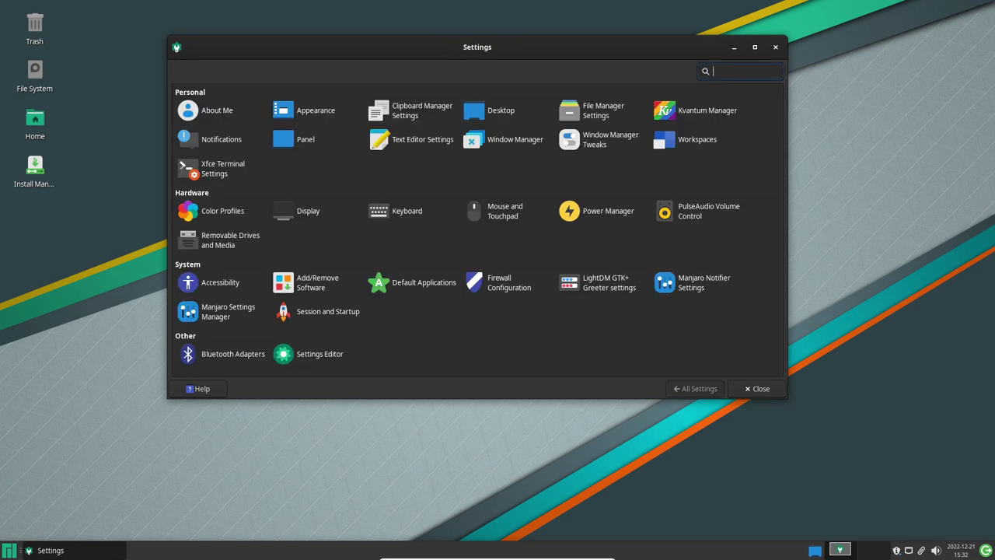
- Open Manjaro Settings Manager, reposition its window, check the installed Linux kernels and close it
{"action": "left_click", "coordinate": [221, 311]}
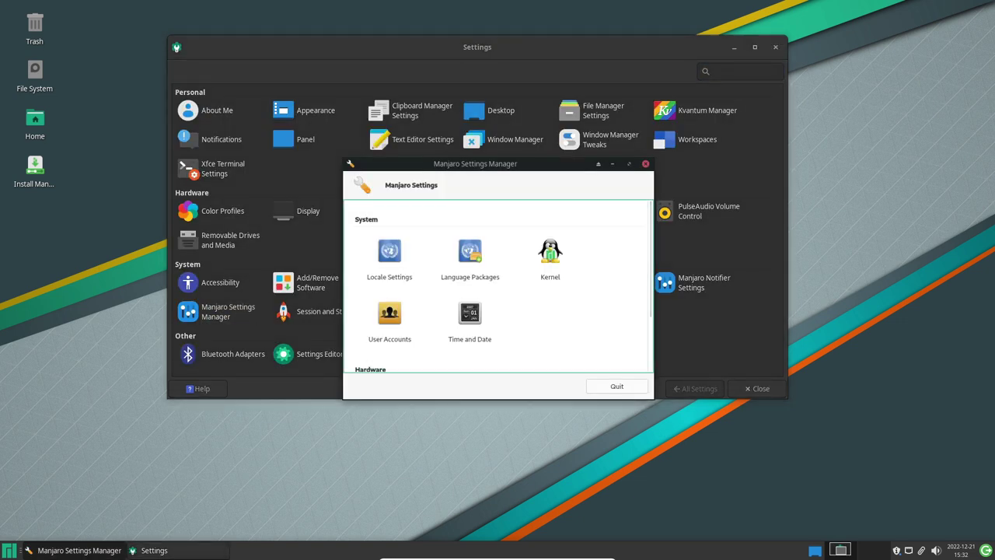
{"action": "left_click_drag", "start_coordinate": [541, 164], "coordinate": [421, 51]}
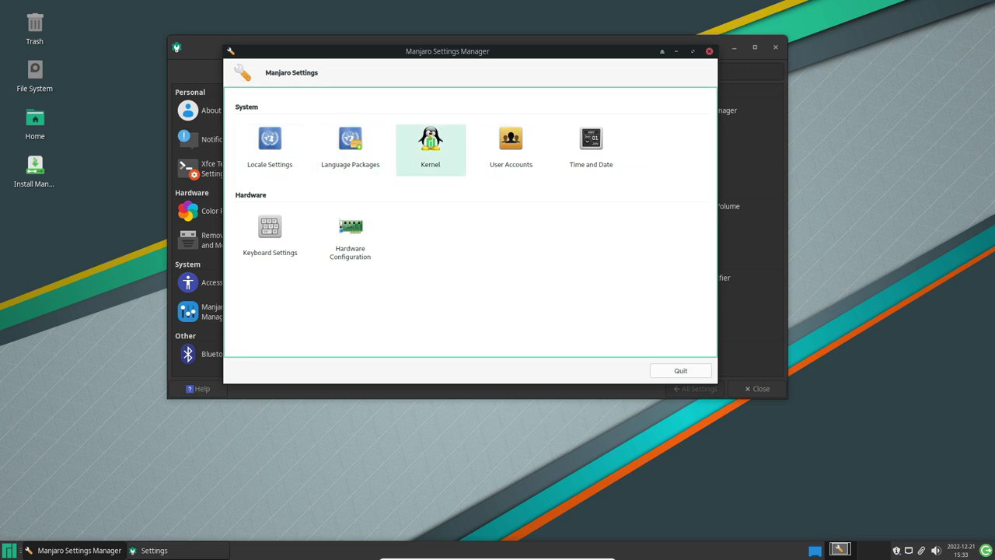
{"action": "left_click", "coordinate": [431, 150]}
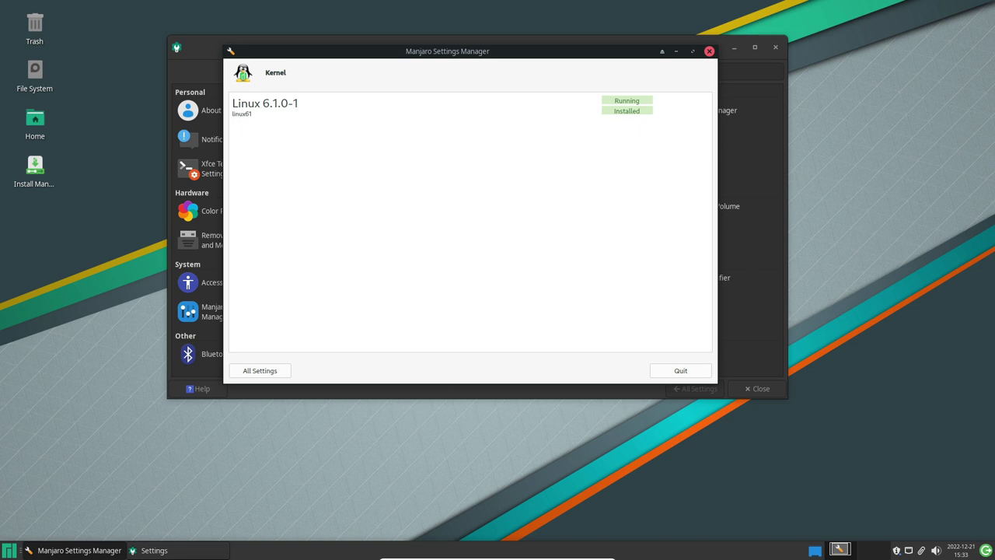
{"action": "left_click", "coordinate": [708, 52]}
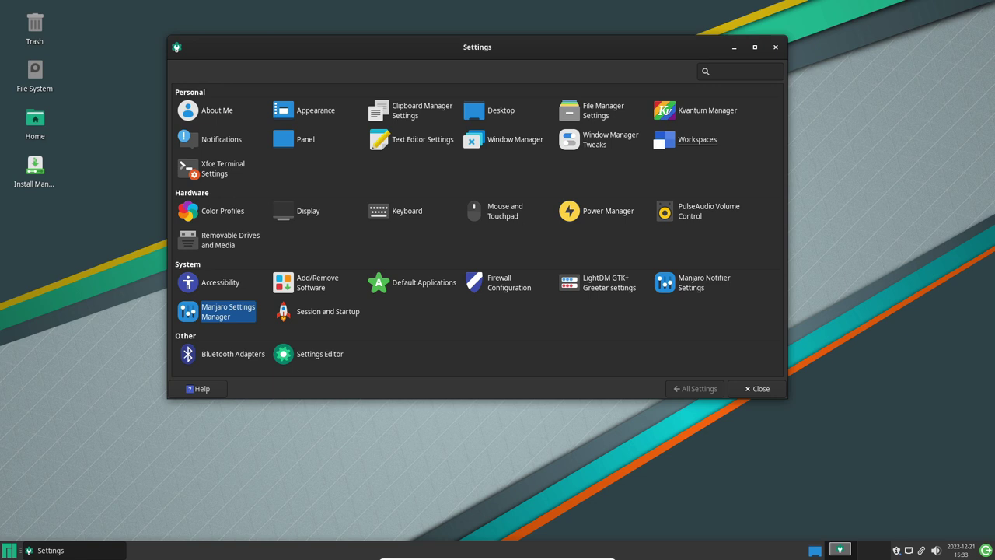
- View the theme options in Kvantum Manager, and close both it and the Settings window
{"action": "left_click", "coordinate": [705, 111]}
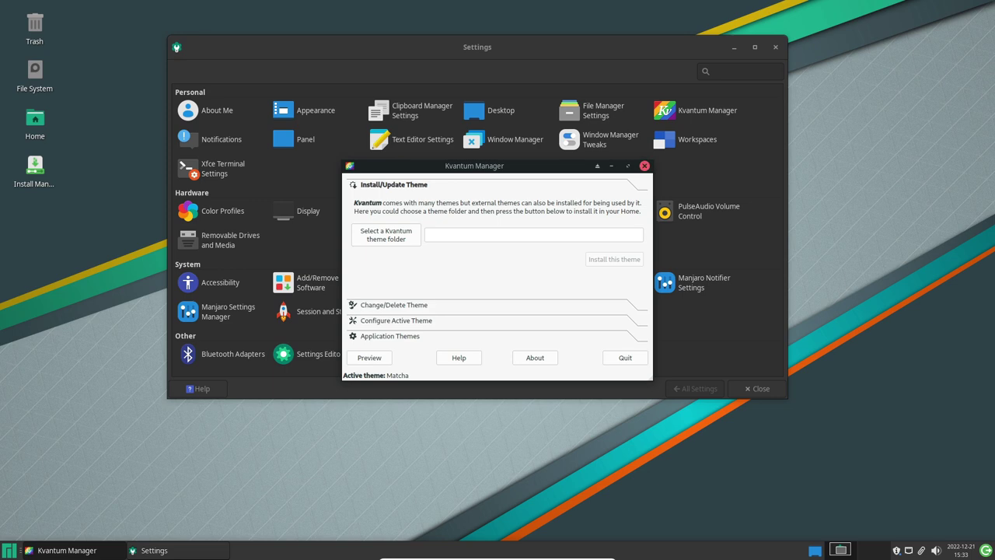
{"action": "left_click", "coordinate": [644, 166]}
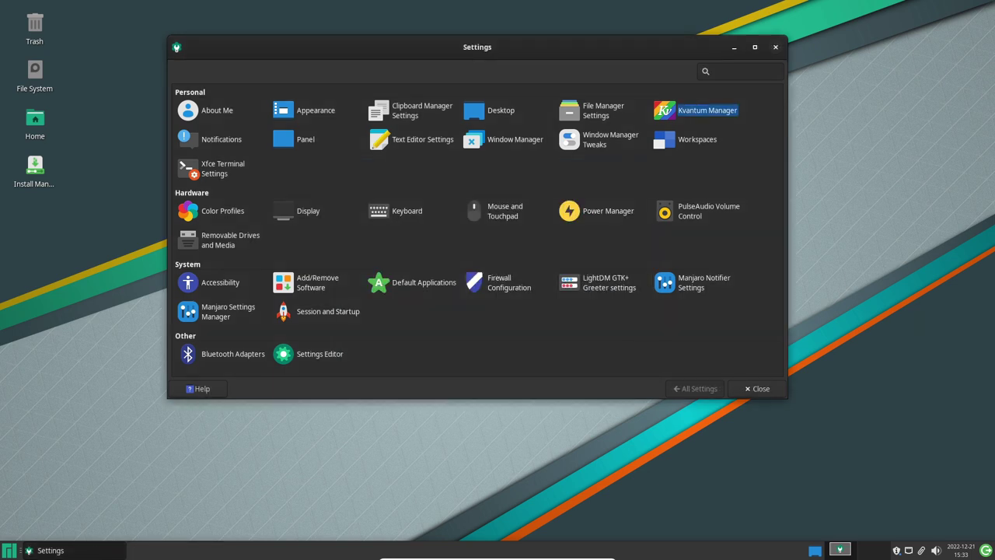
{"action": "left_click", "coordinate": [775, 47]}
- Open the desktop settings from the desktop, and reposition and enlarge the window to show more wallpapers
{"action": "right_click", "coordinate": [293, 170]}
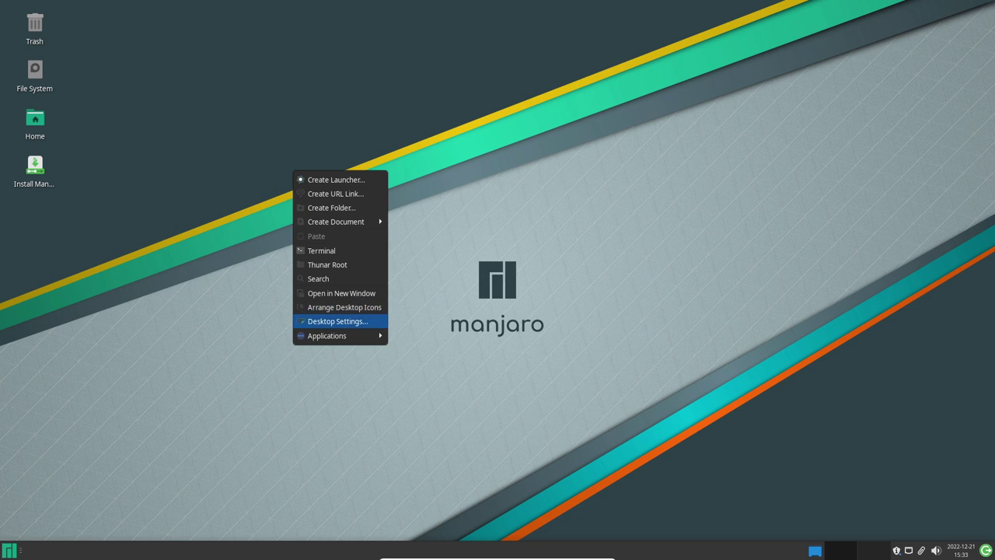
{"action": "key", "text": "Return"}
{"action": "left_click_drag", "start_coordinate": [531, 128], "coordinate": [428, 52]}
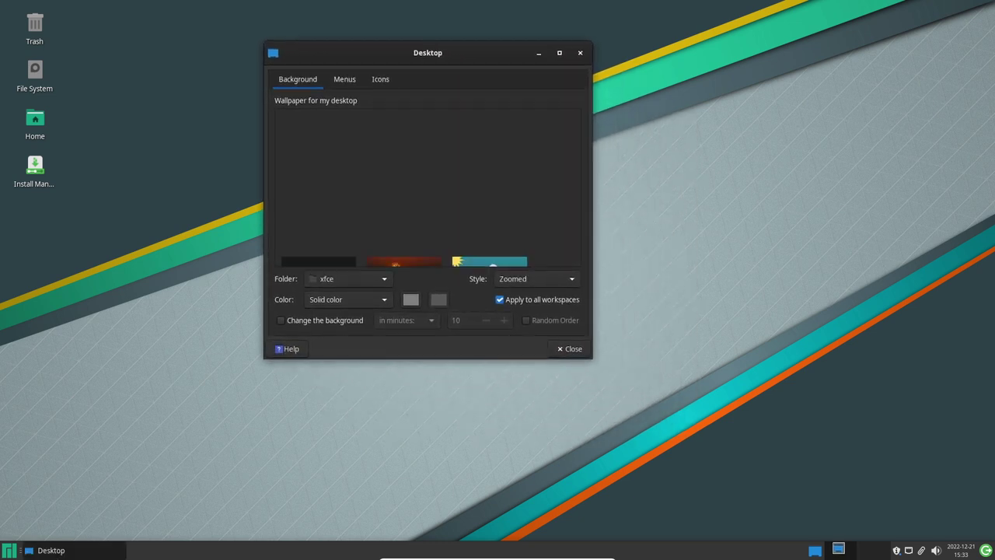
{"action": "left_click_drag", "start_coordinate": [591, 358], "coordinate": [863, 458]}
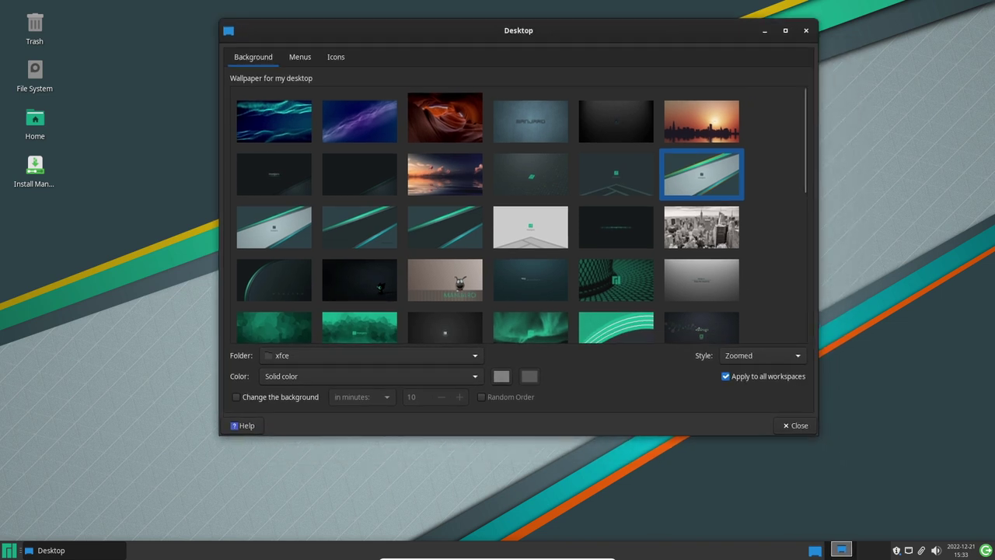
- Browse the xfce wallpapers, set the sunset image with the blue glass object as background, and move the window aside
{"action": "scroll", "coordinate": [521, 215], "scroll_direction": "down", "scroll_amount": 5}
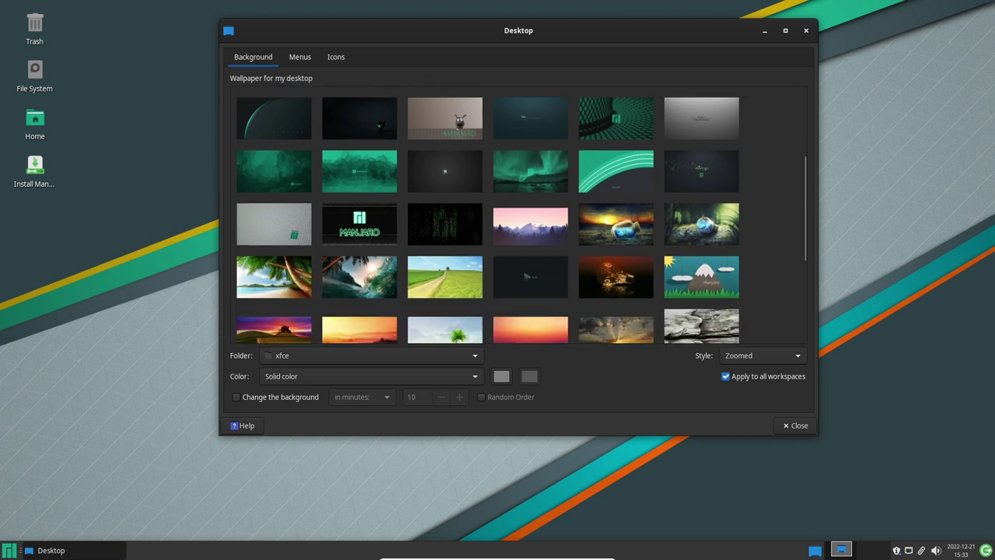
{"action": "scroll", "coordinate": [521, 215], "scroll_direction": "down", "scroll_amount": 1}
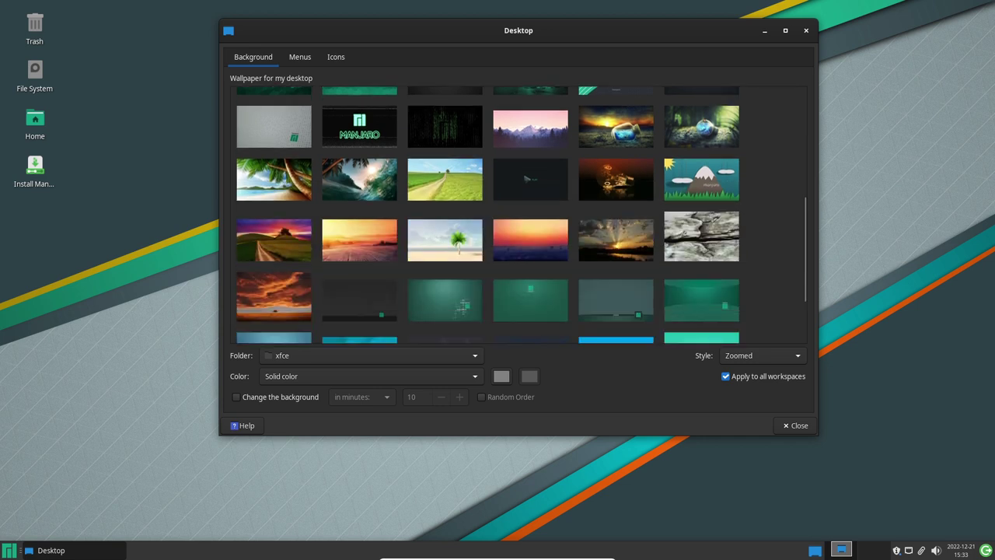
{"action": "scroll", "coordinate": [521, 215], "scroll_direction": "down", "scroll_amount": 3}
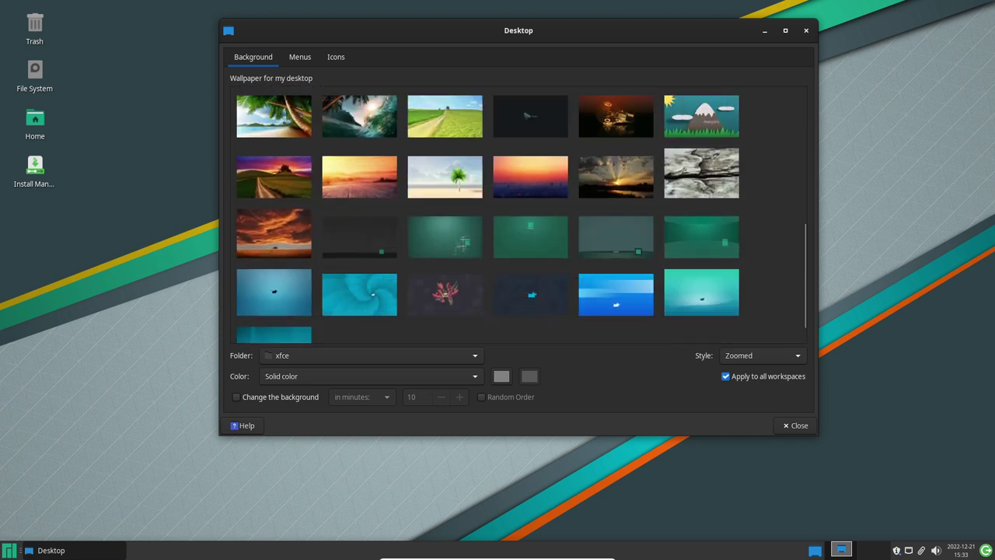
{"action": "scroll", "coordinate": [521, 215], "scroll_direction": "up", "scroll_amount": 10}
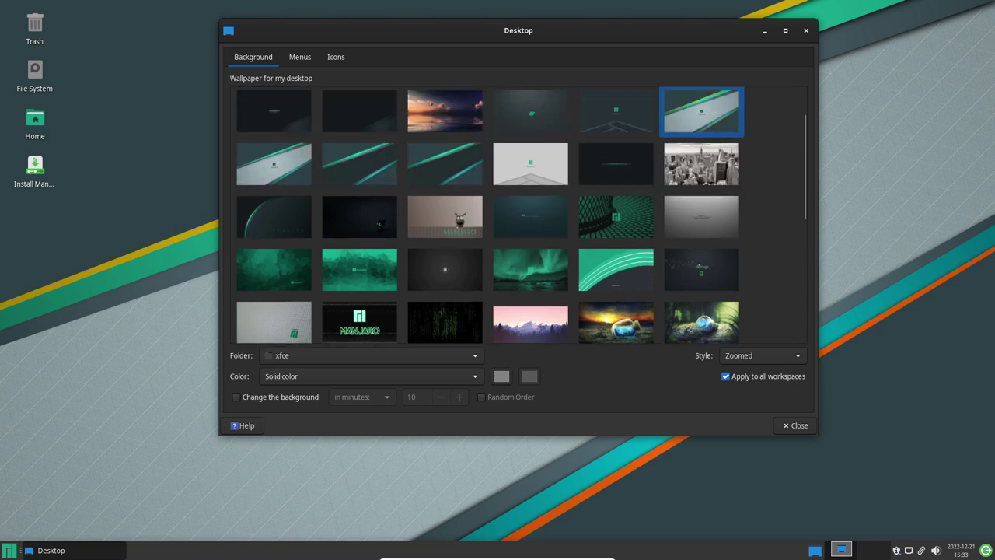
{"action": "left_click", "coordinate": [615, 323]}
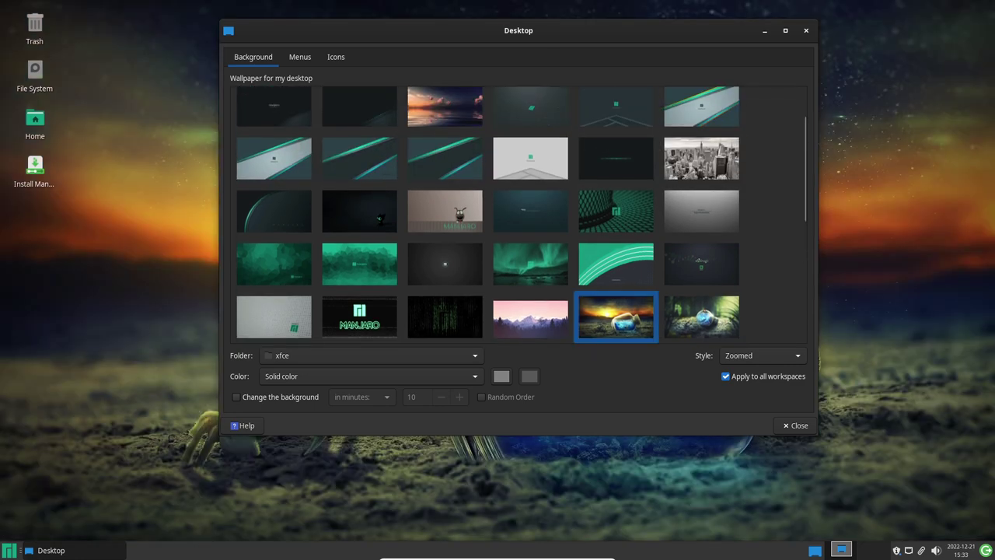
{"action": "left_click_drag", "start_coordinate": [544, 30], "coordinate": [475, 496]}
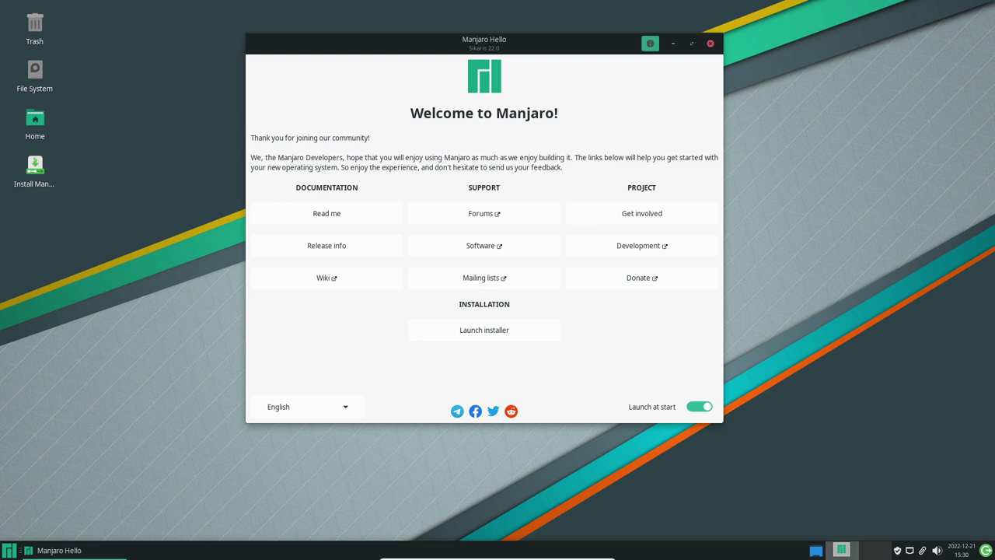
- View the About information of Manjaro Hello, and close the welcome window
{"action": "left_click", "coordinate": [650, 42]}
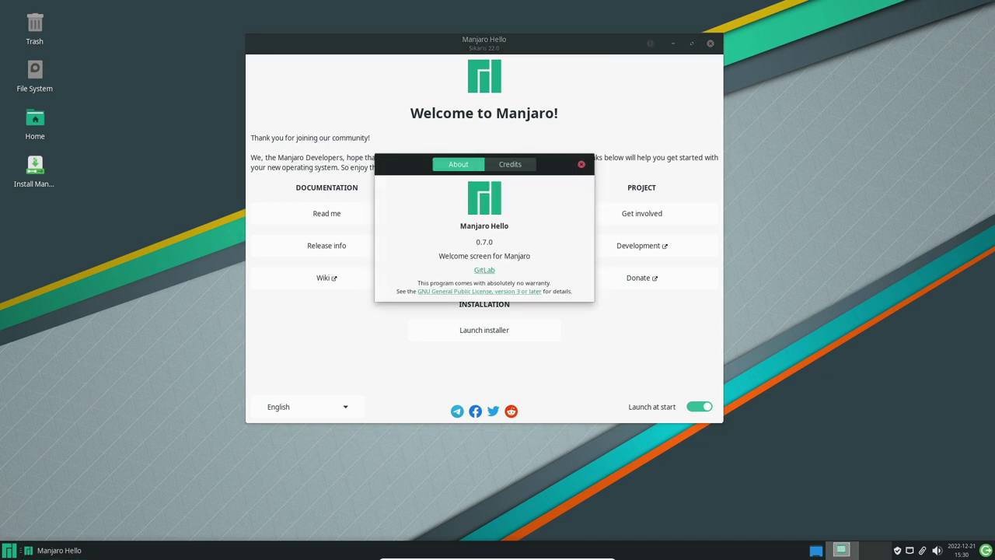
{"action": "left_click", "coordinate": [582, 164]}
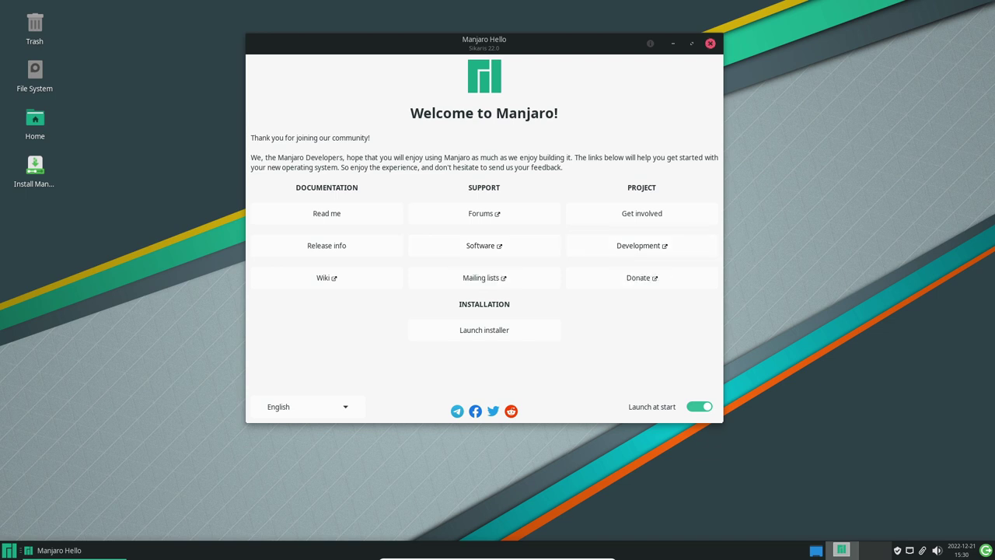
{"action": "left_click", "coordinate": [710, 42]}
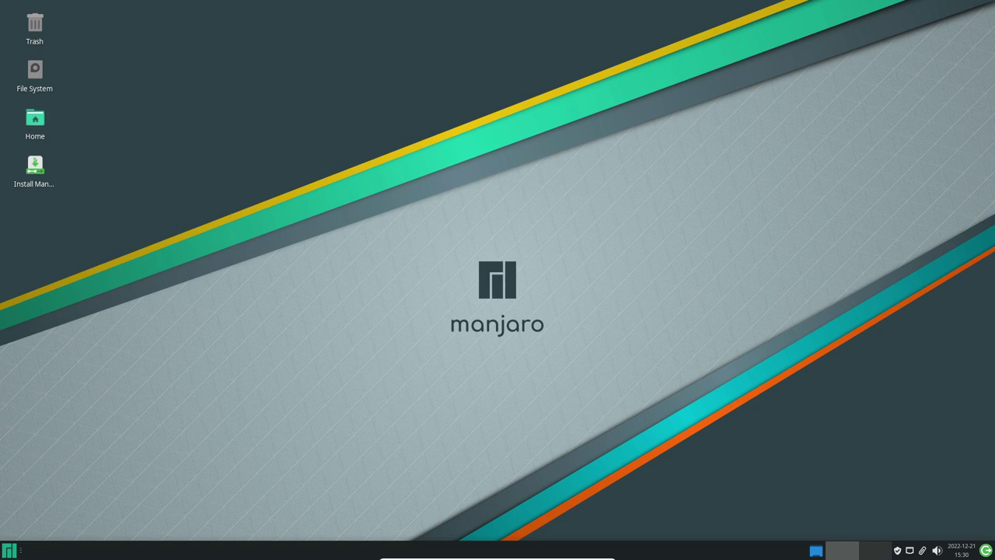
- Open the Home folder in the file manager, reposition and enlarge its window, and increase the folder icon size
{"action": "double_click", "coordinate": [35, 119]}
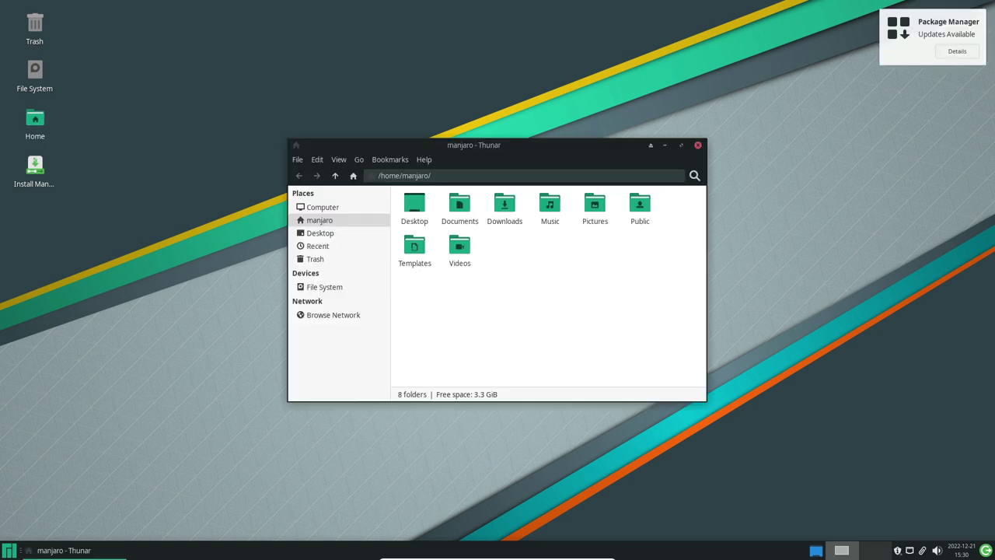
{"action": "left_click_drag", "start_coordinate": [575, 146], "coordinate": [533, 48]}
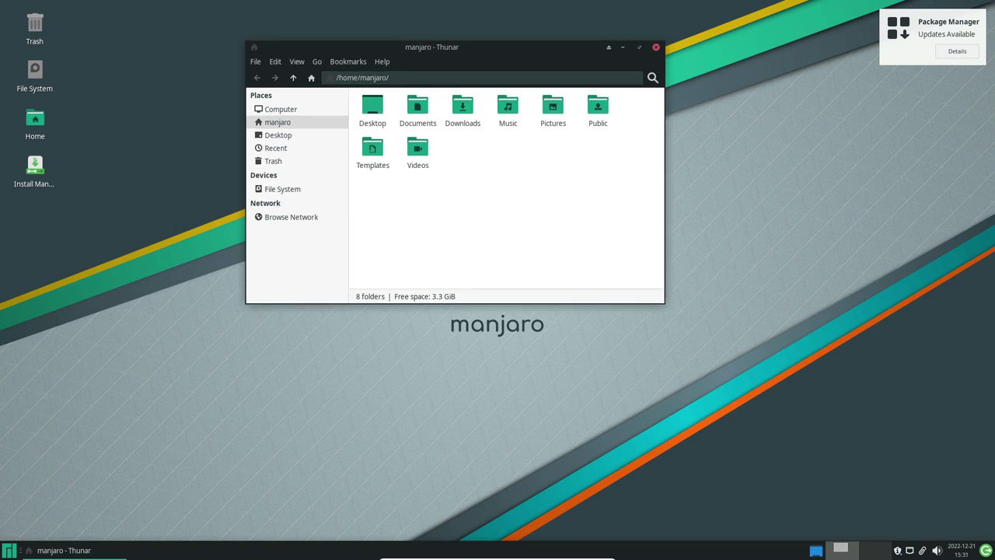
{"action": "left_click_drag", "start_coordinate": [664, 303], "coordinate": [774, 369]}
{"action": "key", "text": "ctrl+plus"}
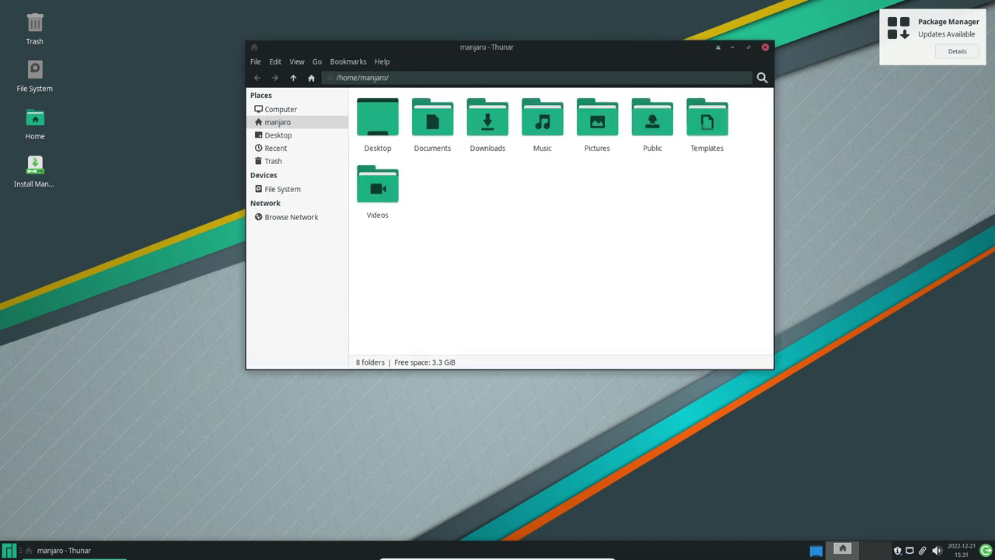
- View the file manager's About information, including its credits and license pages, and close both the dialog and the file manager
{"action": "left_click", "coordinate": [382, 62]}
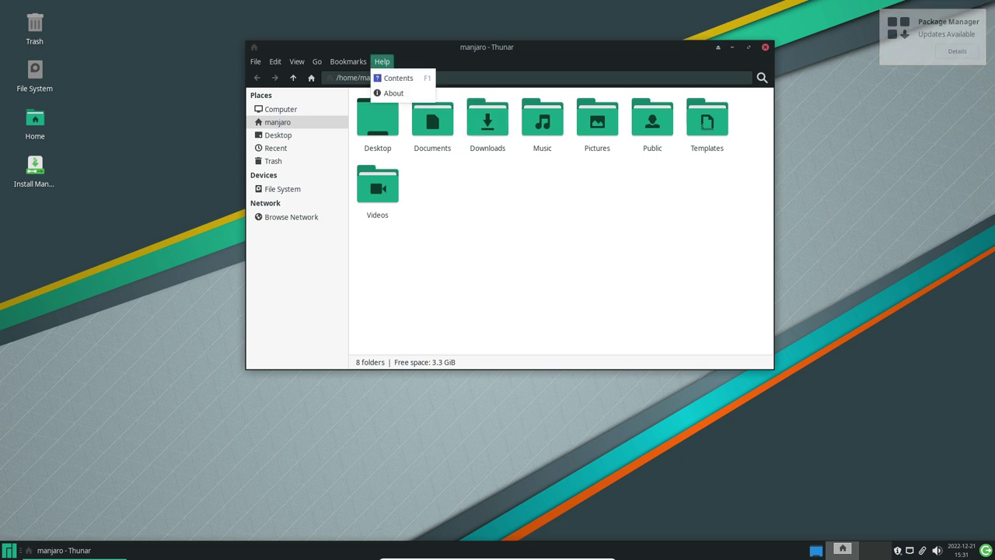
{"action": "left_click", "coordinate": [393, 93]}
{"action": "key", "text": "Tab"}
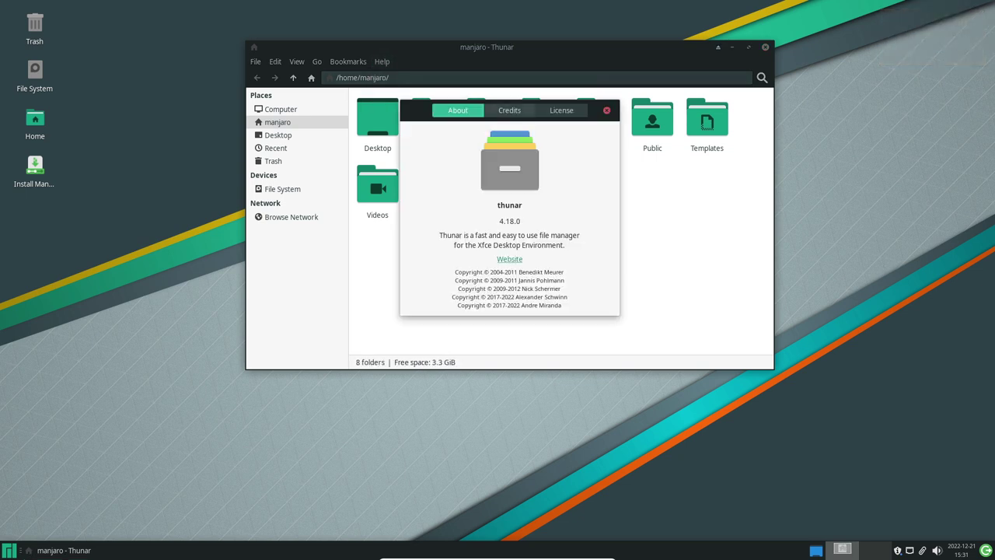
{"action": "left_click", "coordinate": [509, 111]}
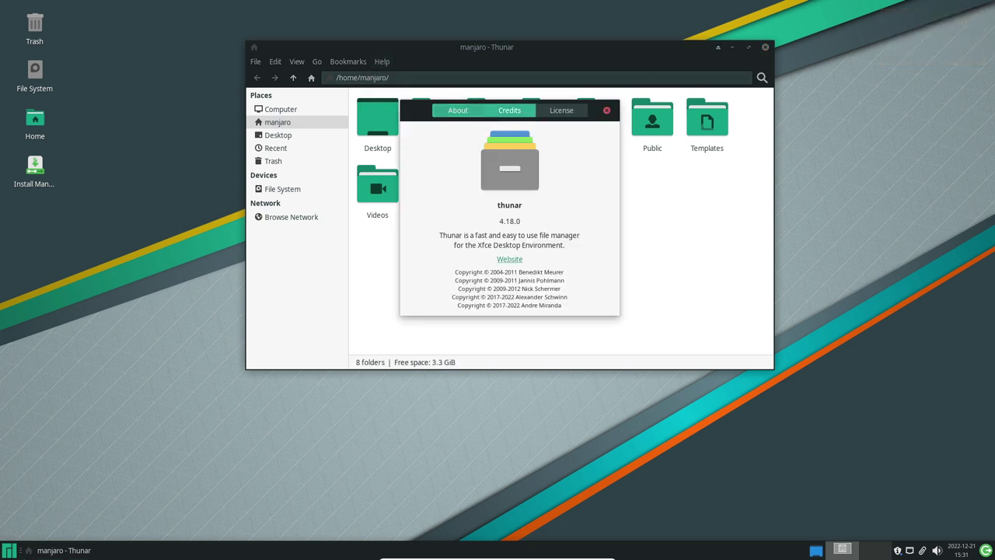
{"action": "left_click", "coordinate": [561, 111]}
{"action": "left_click", "coordinate": [465, 110]}
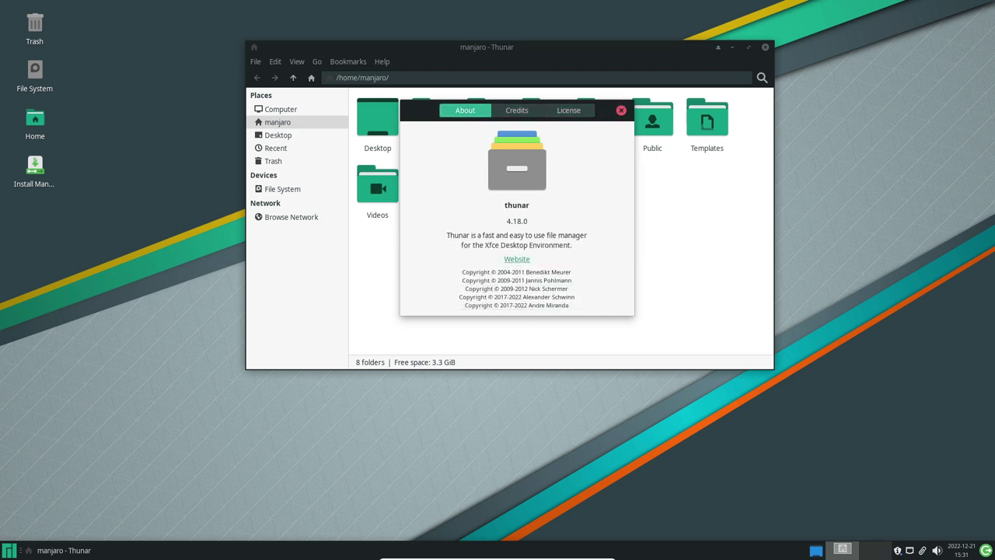
{"action": "key", "text": "Escape"}
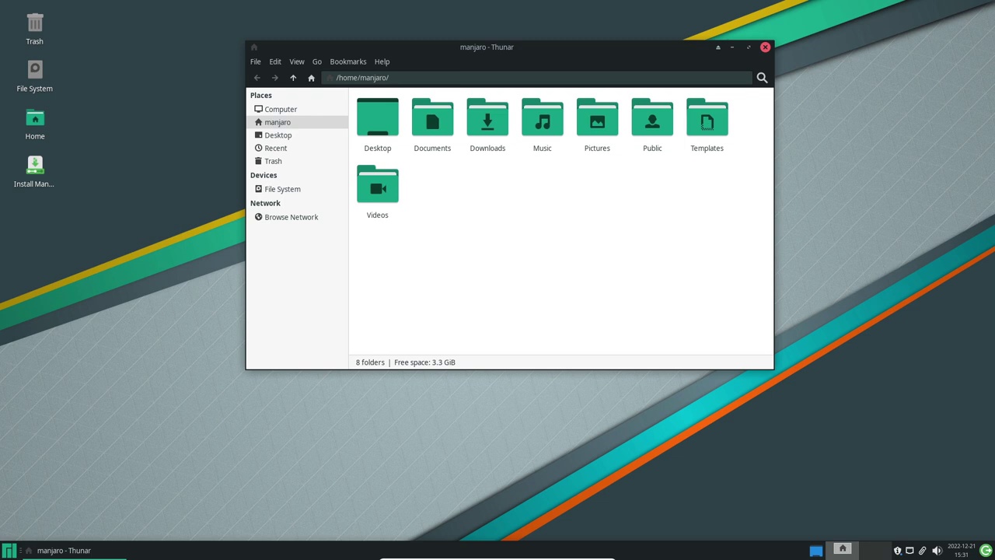
{"action": "key", "text": "ctrl+q"}
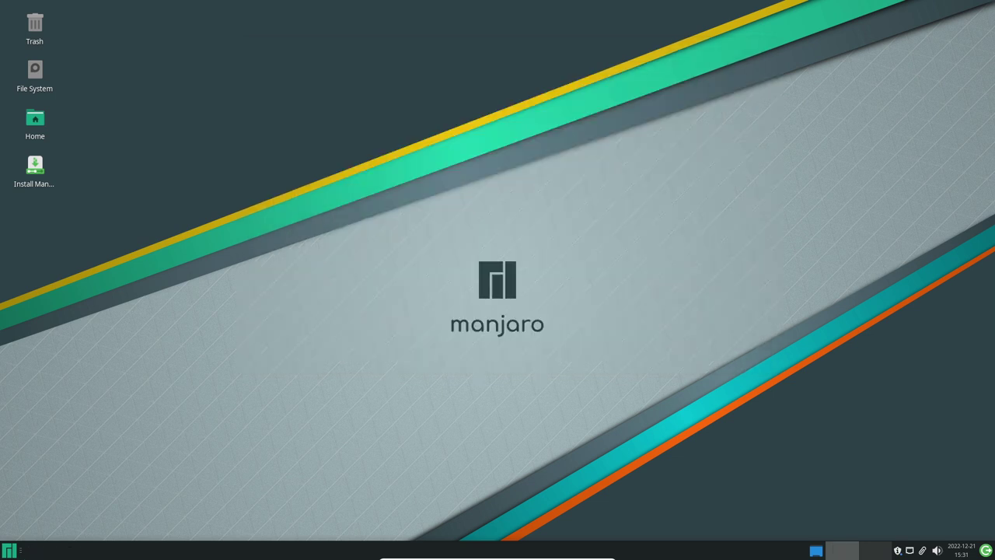
- Enlarge the applications menu and open the Terminal Emulator from the favorites
{"action": "key", "text": "super"}
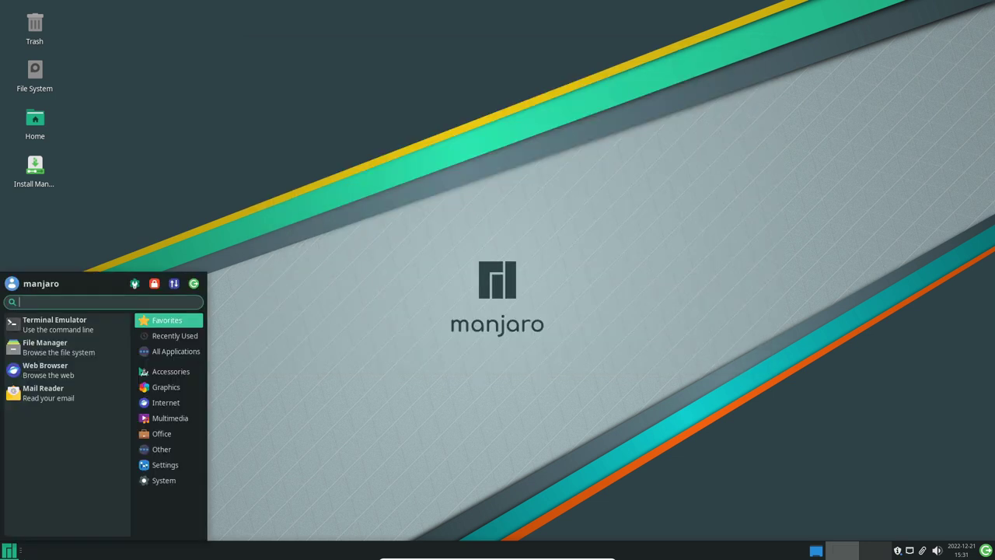
{"action": "left_click_drag", "start_coordinate": [206, 273], "coordinate": [399, 228]}
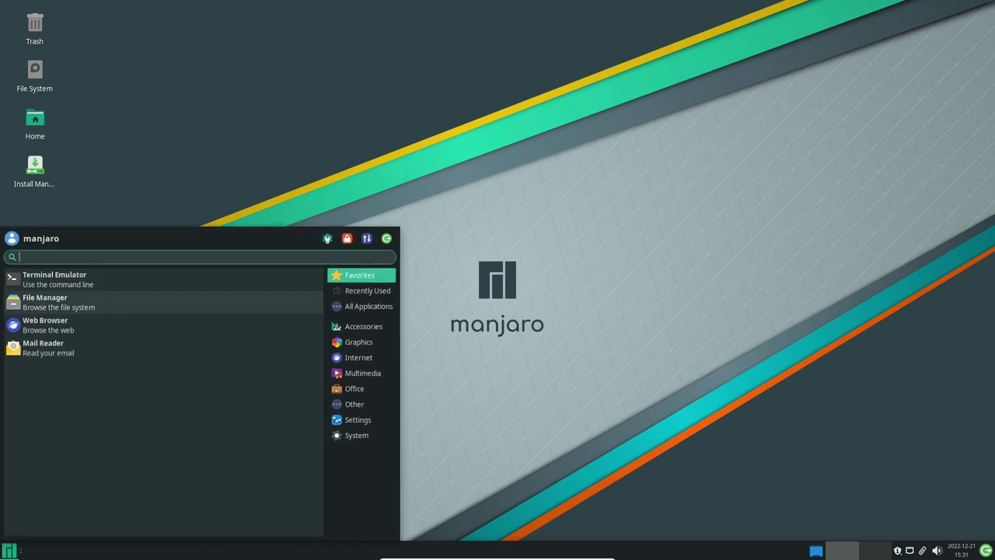
{"action": "left_click", "coordinate": [117, 279]}
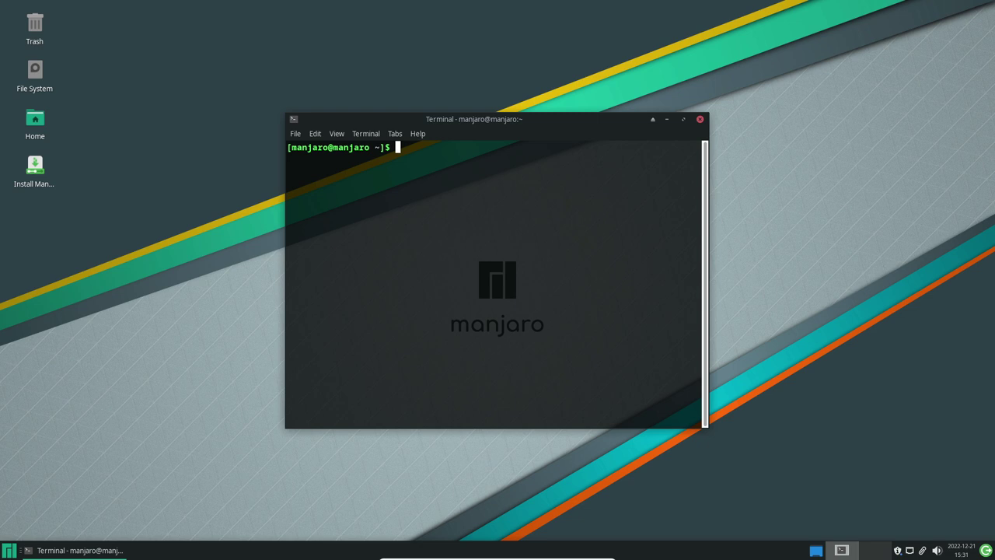
- View the About information of the terminal emulator and close the dialog
{"action": "key", "text": "alt+h"}
{"action": "key", "text": "Down"}
{"action": "key", "text": "Down"}
{"action": "key", "text": "Return"}
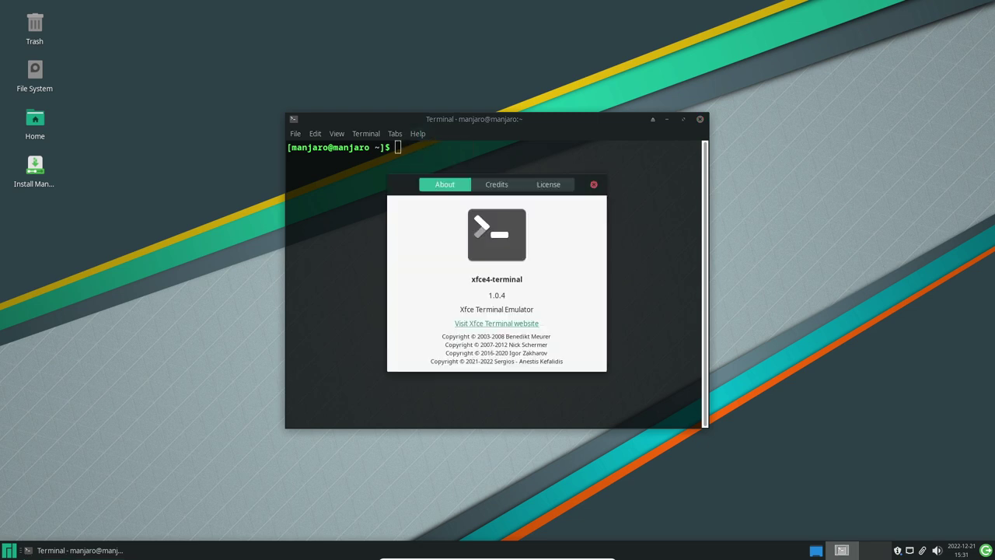
{"action": "left_click", "coordinate": [593, 185]}
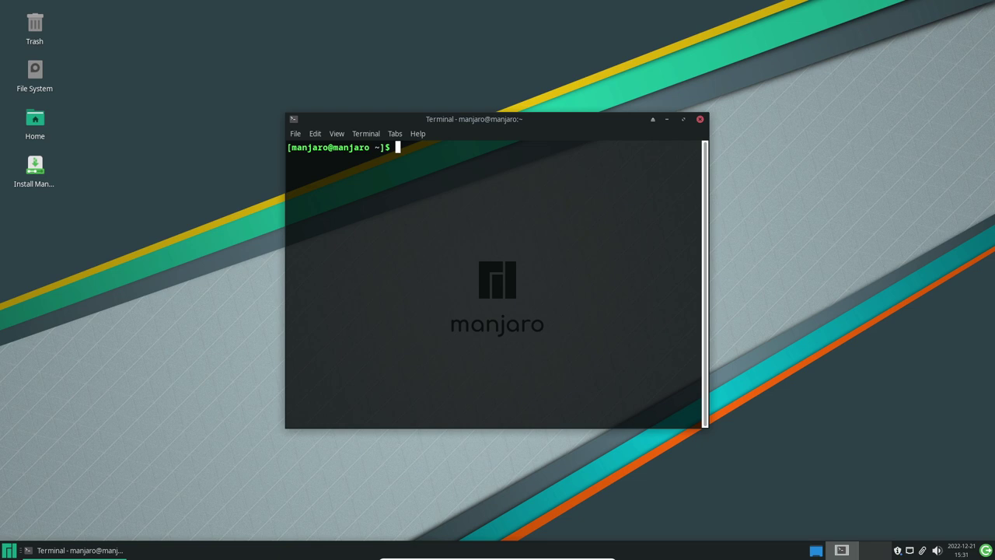
- Check the system and kernel version in the terminal with uname -a and uname -r, and close the terminal
{"action": "type", "text": "uname -a"}
{"action": "key", "text": "Return"}
{"action": "type", "text": "uname -r"}
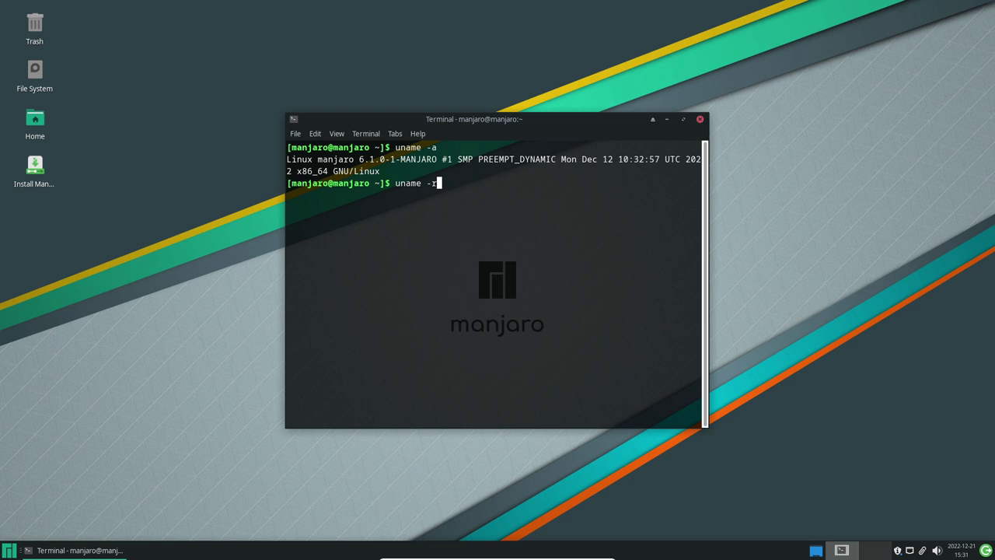
{"action": "key", "text": "Return"}
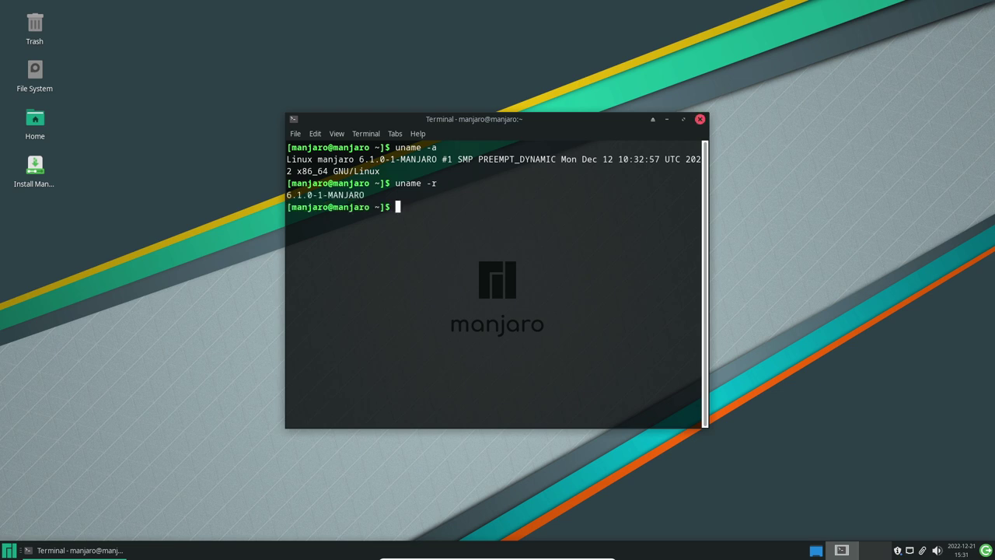
{"action": "left_click", "coordinate": [700, 119]}
- Open the Settings manager from the applications menu, enlarged, and apply the Adwaita-dark style in Appearance
{"action": "key", "text": "super"}
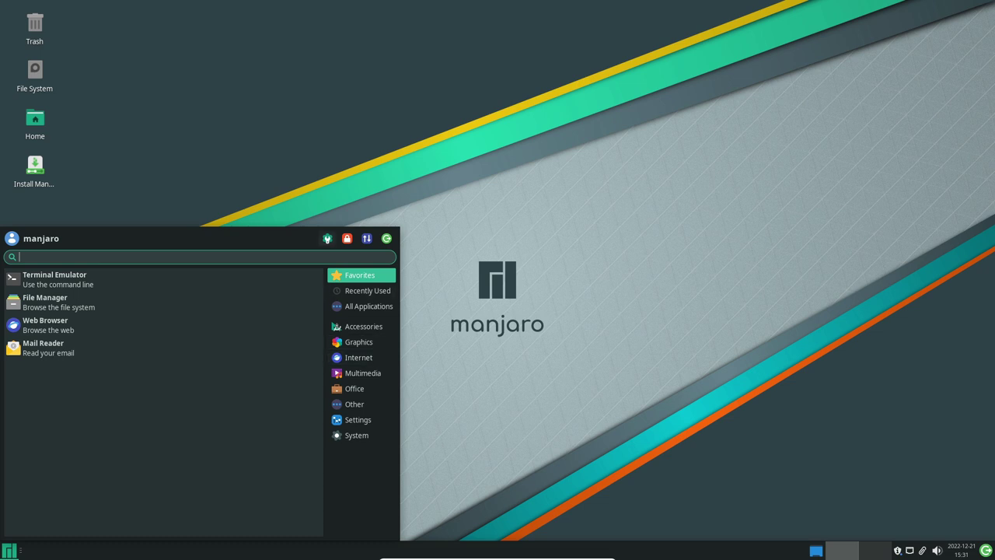
{"action": "left_click", "coordinate": [327, 237]}
{"action": "left_click_drag", "start_coordinate": [663, 406], "coordinate": [925, 485]}
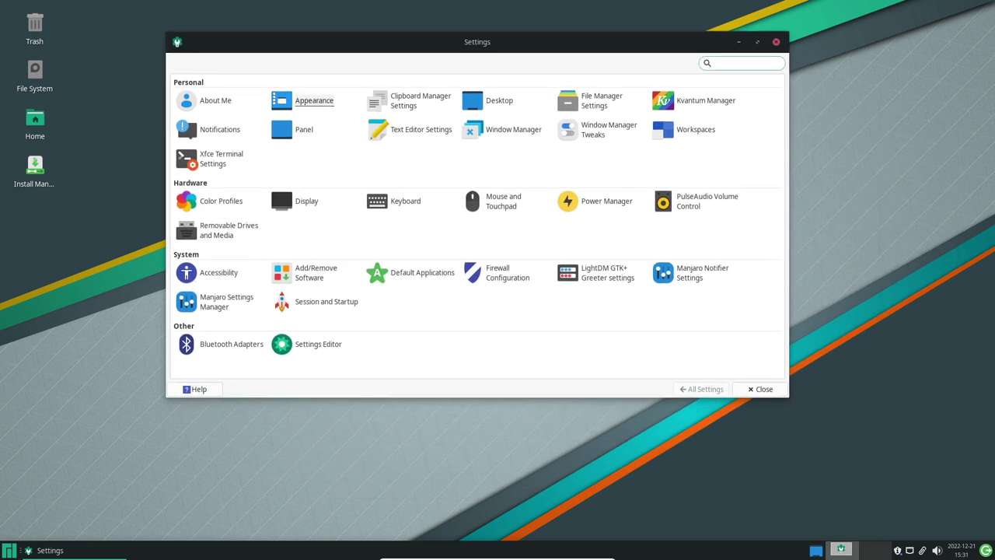
{"action": "left_click", "coordinate": [311, 100]}
{"action": "left_click", "coordinate": [205, 116]}
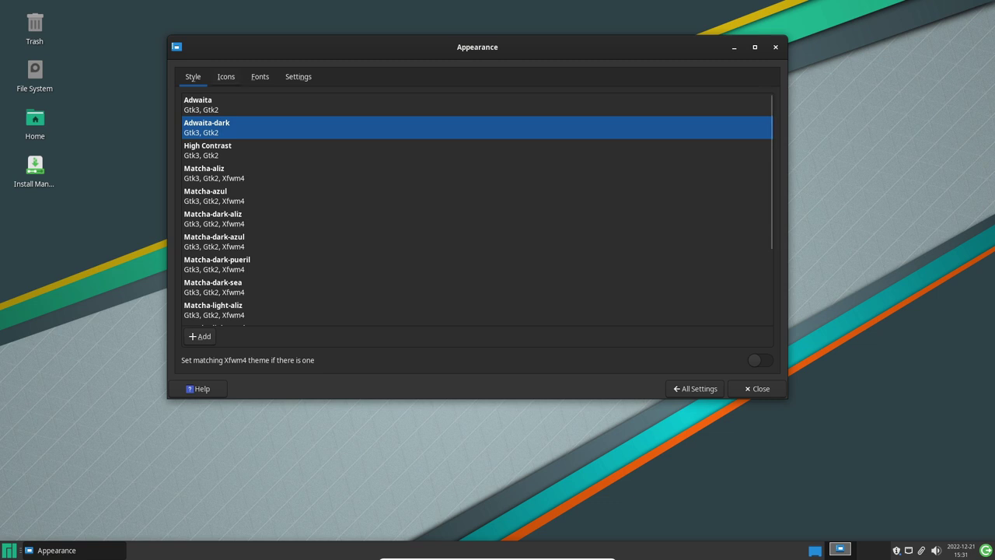
- Look through the icon themes, the general Appearance settings and the style list, and return to the overview of all settings
{"action": "left_click", "coordinate": [225, 77]}
{"action": "scroll", "coordinate": [477, 219], "scroll_direction": "up", "scroll_amount": 2}
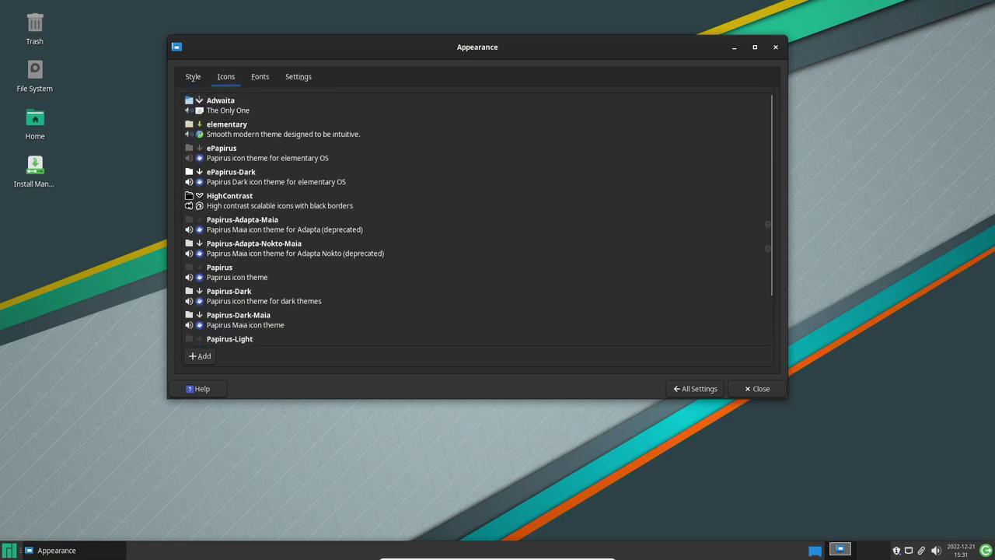
{"action": "scroll", "coordinate": [477, 220], "scroll_direction": "down", "scroll_amount": 2}
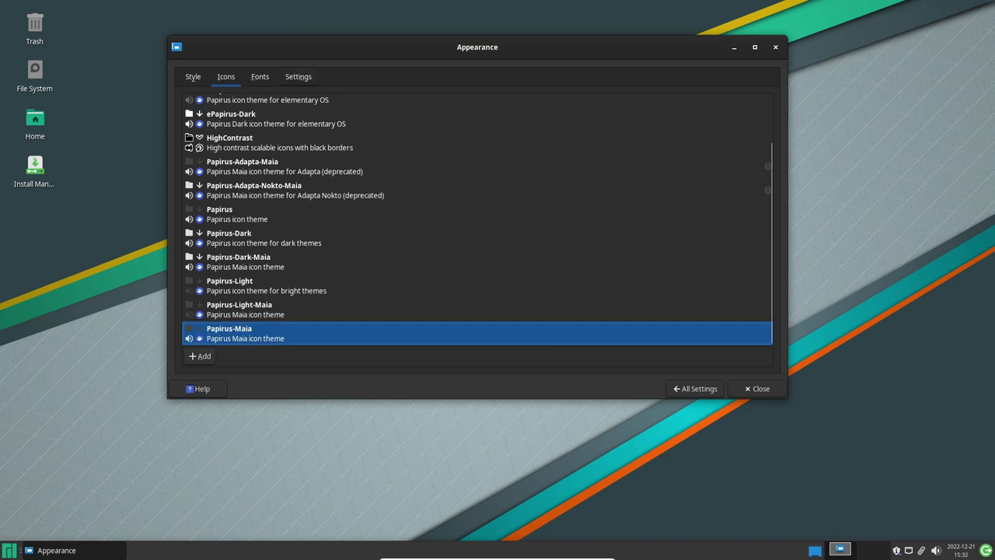
{"action": "key", "text": "alt+s"}
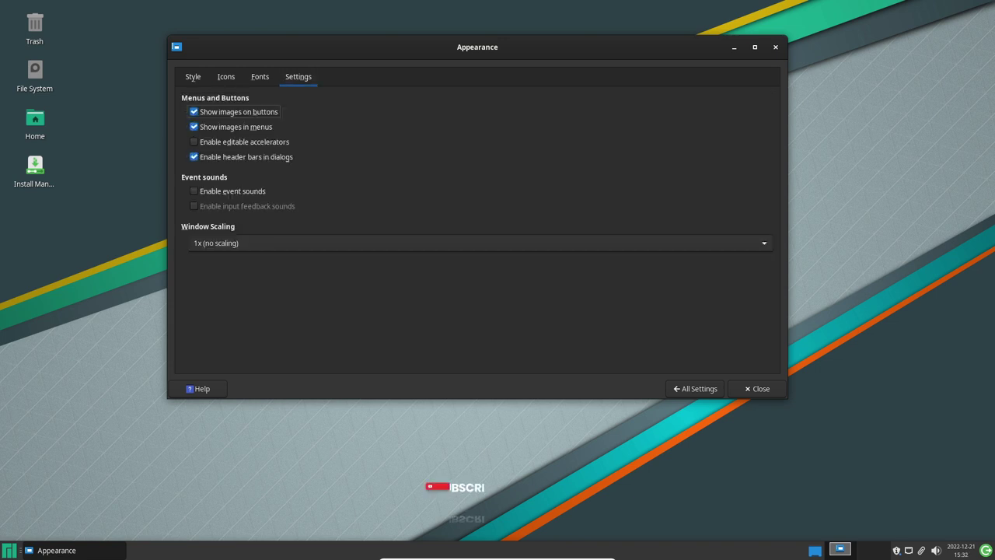
{"action": "left_click", "coordinate": [192, 76]}
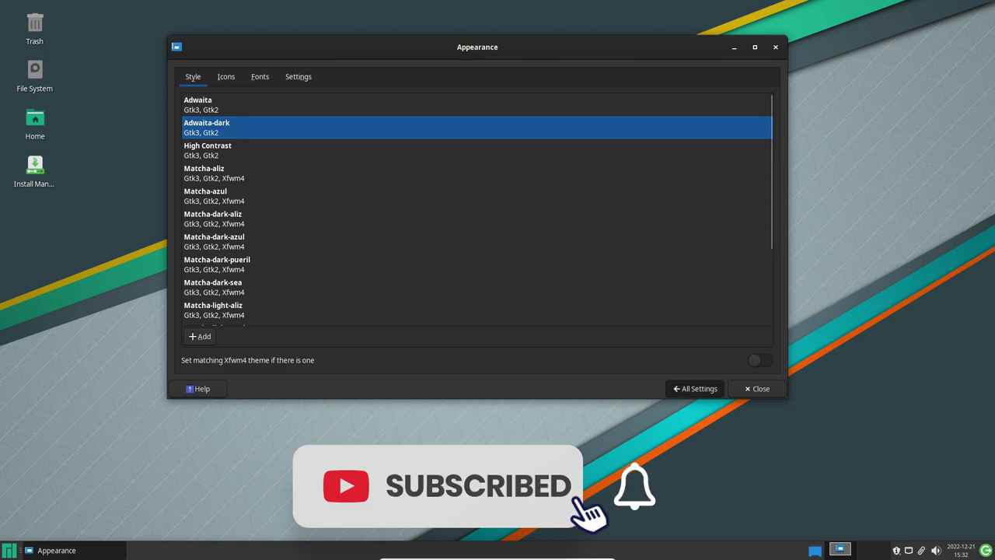
{"action": "key", "text": "alt+a"}
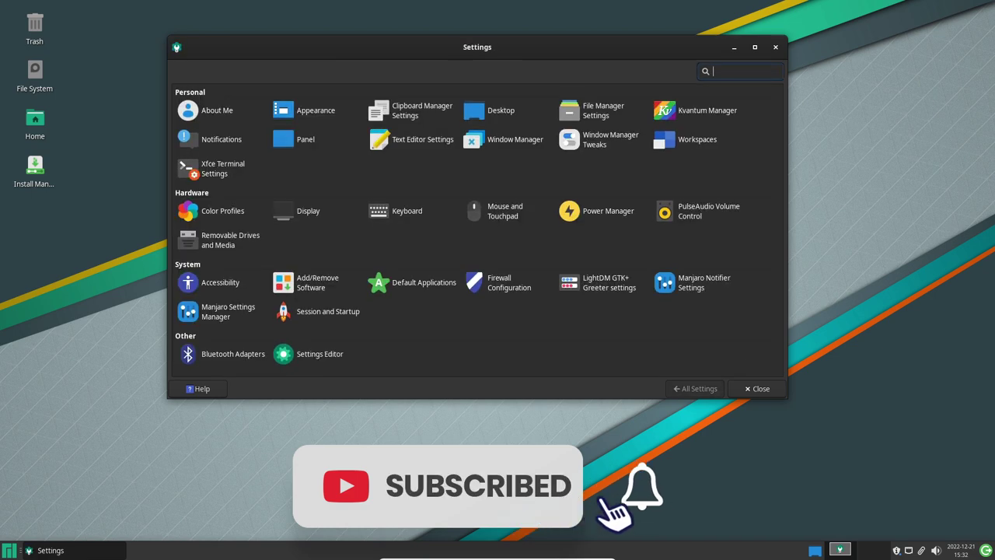